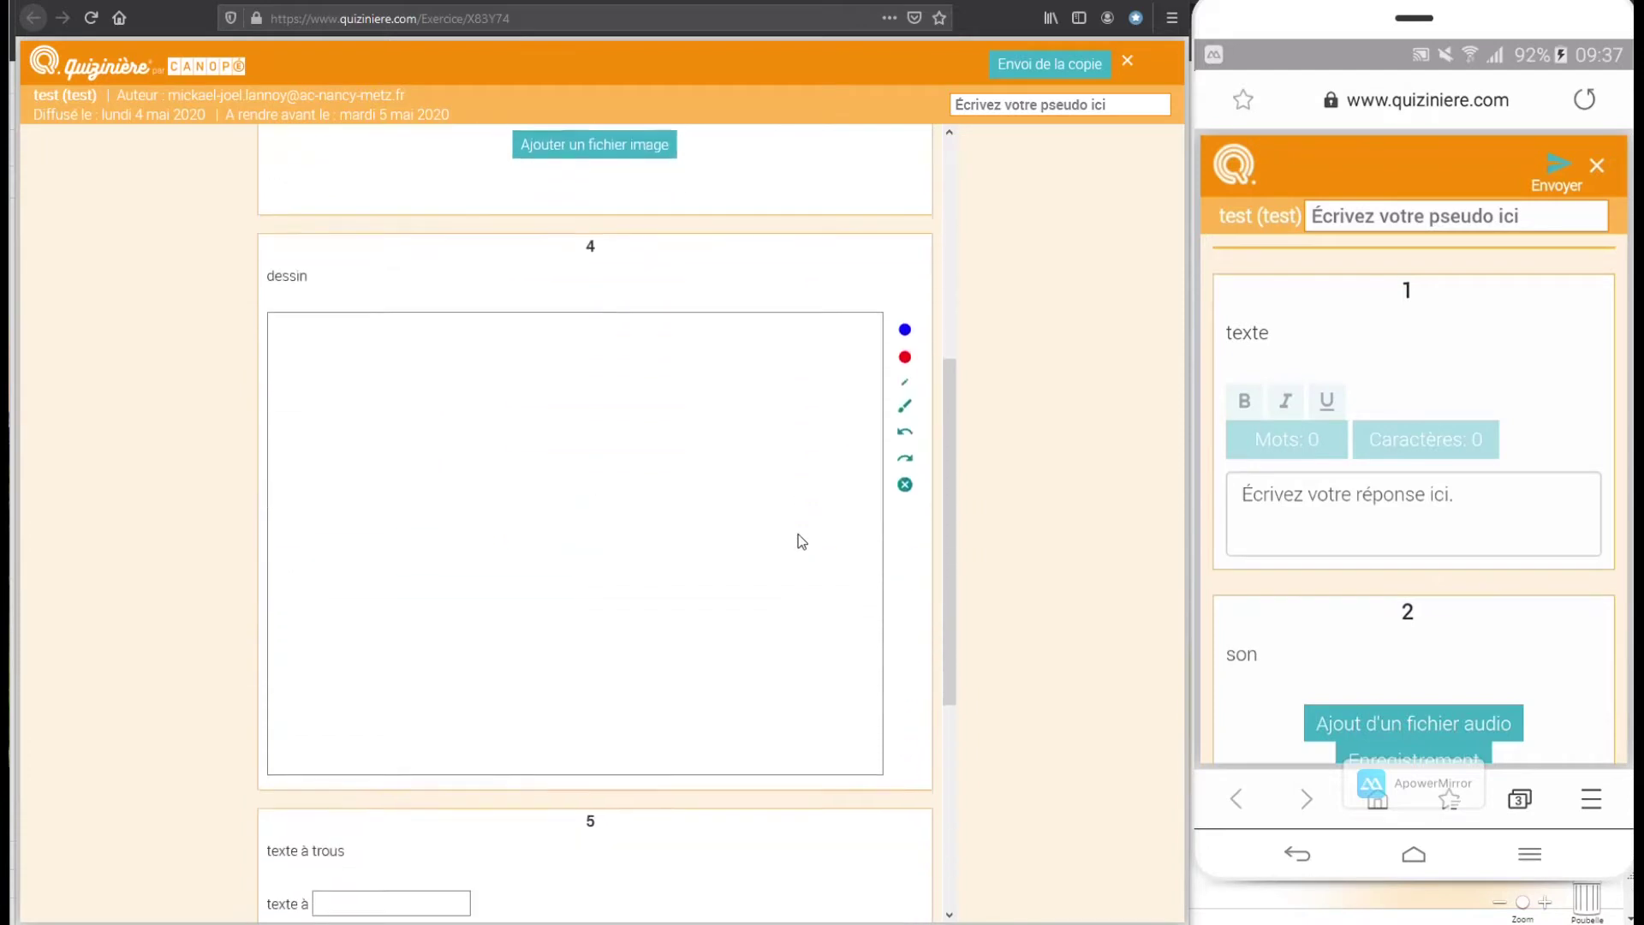
# Answer the text question (question 1) with "bonjour dff".
pyautogui.scroll(10, 800, 540)
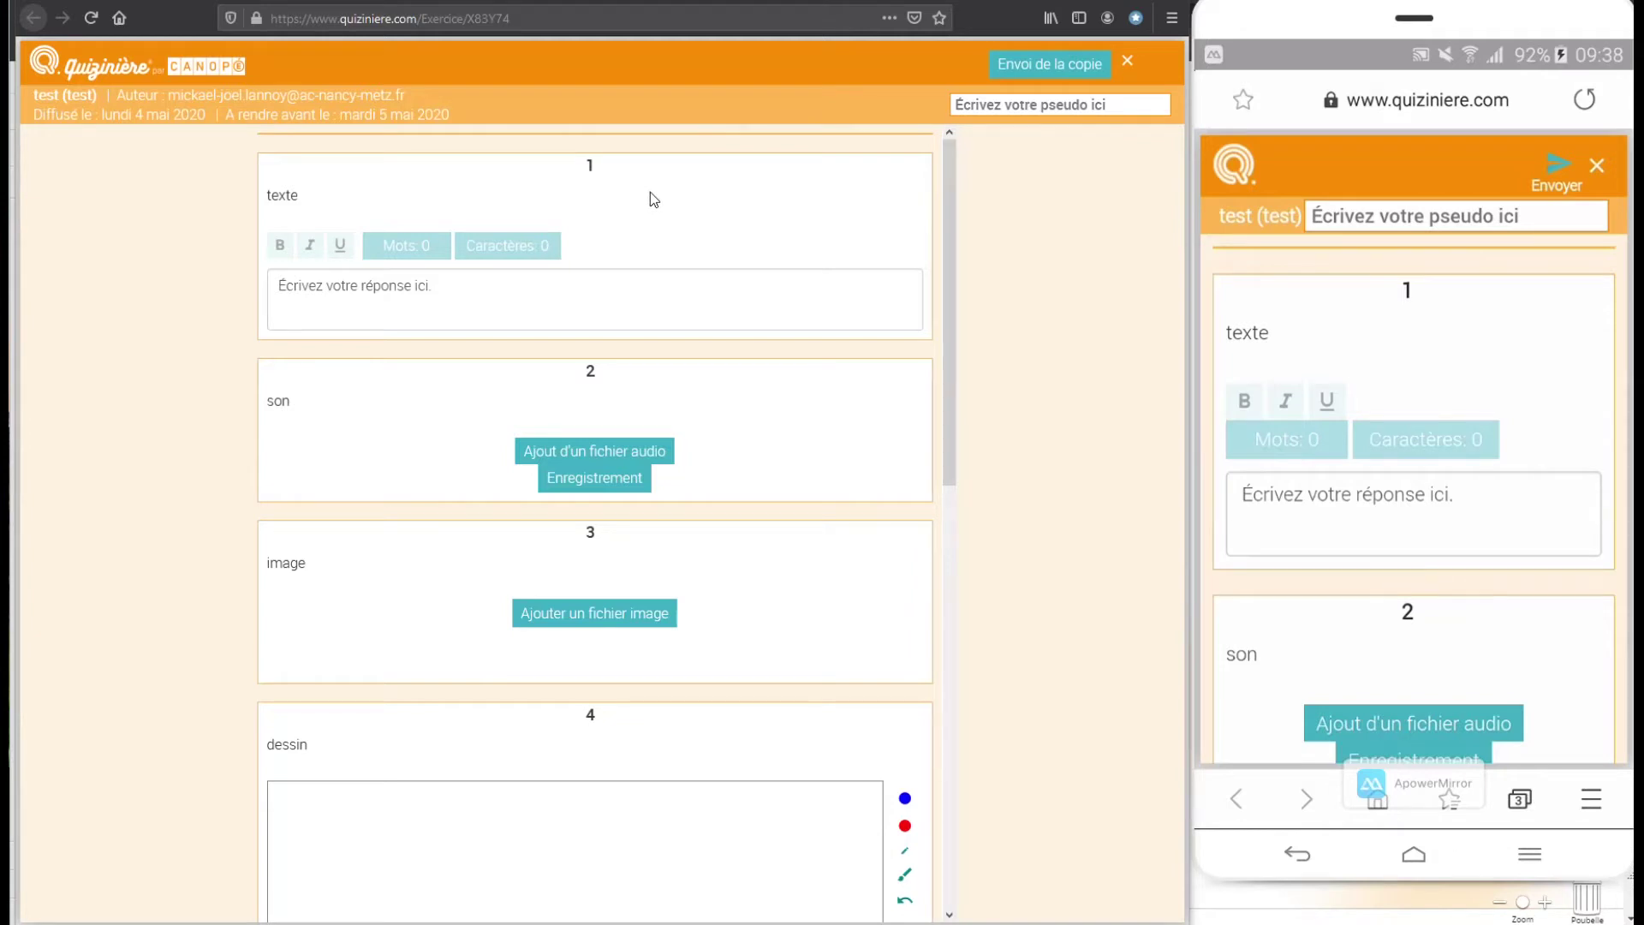
pyautogui.click(521, 304)
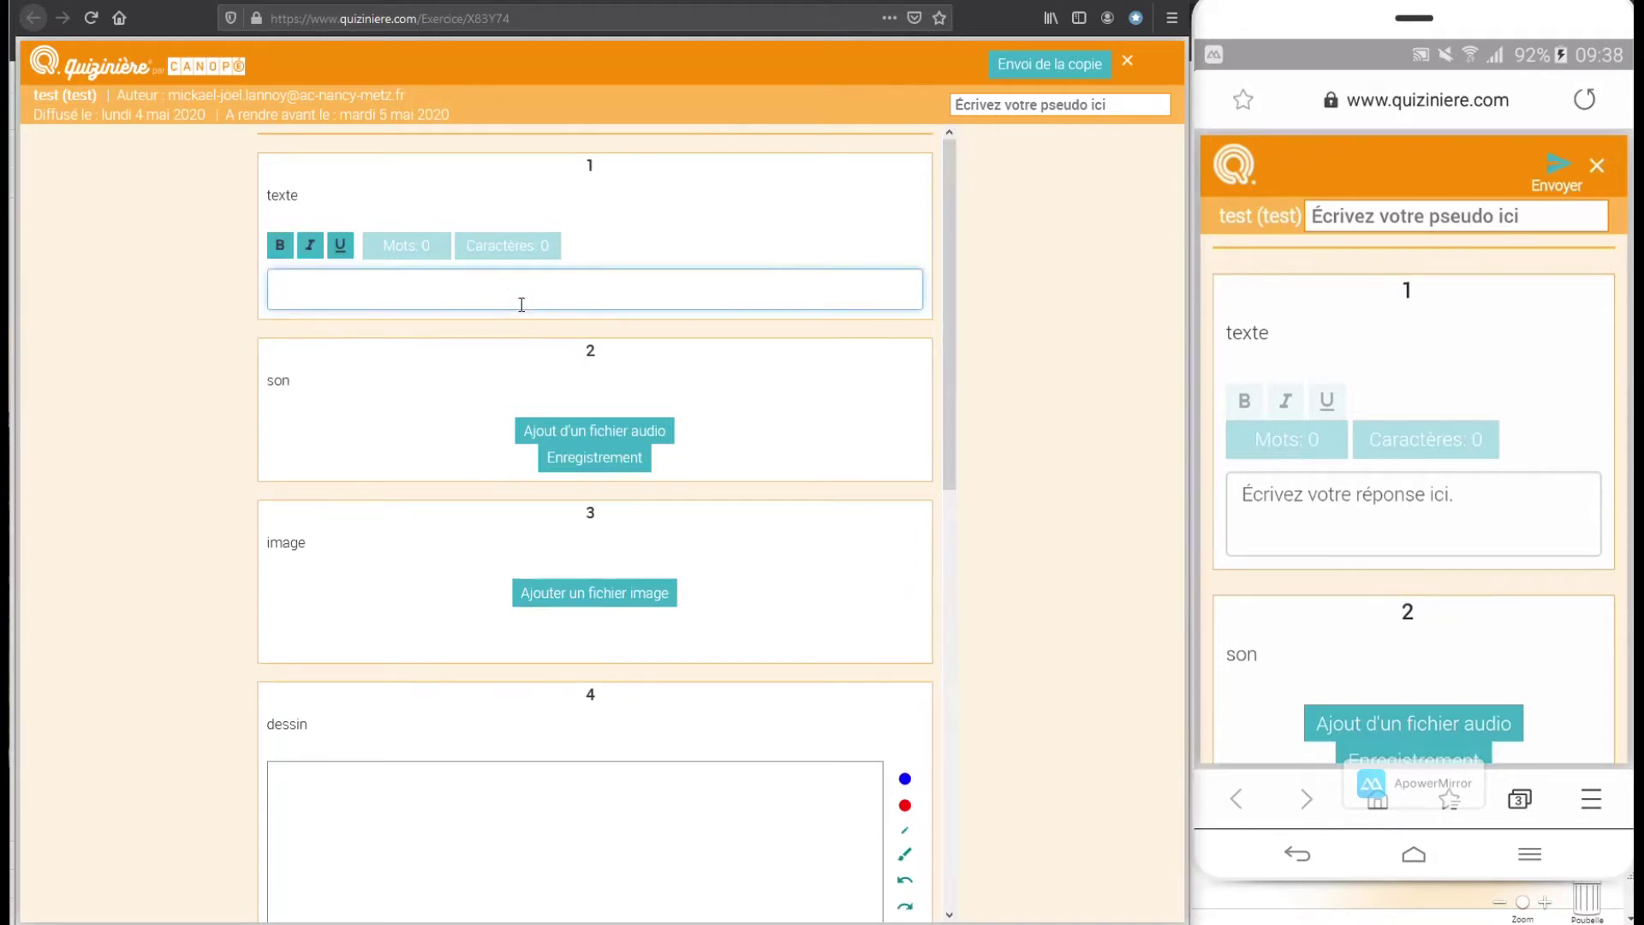
pyautogui.write('bonjour dff')
# Attach the audio file "Agnes - Release Me.mp3" from the cd 01 music folder to the sound question, and remove it again.
pyautogui.click(579, 431)
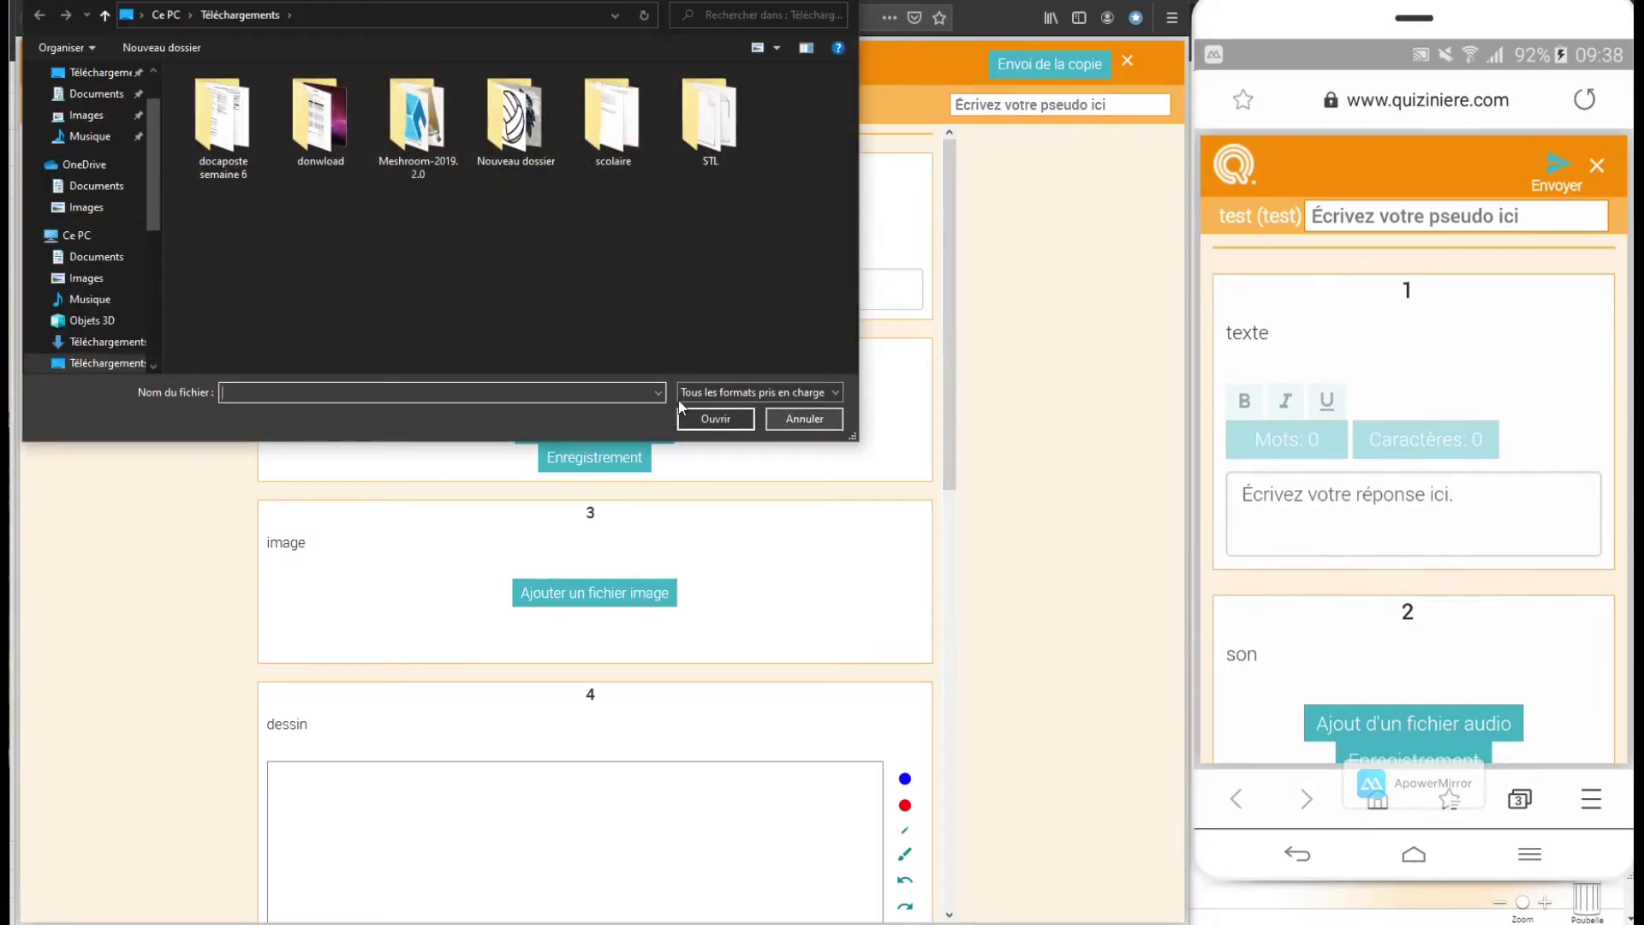
pyautogui.scroll(-3, 86, 171)
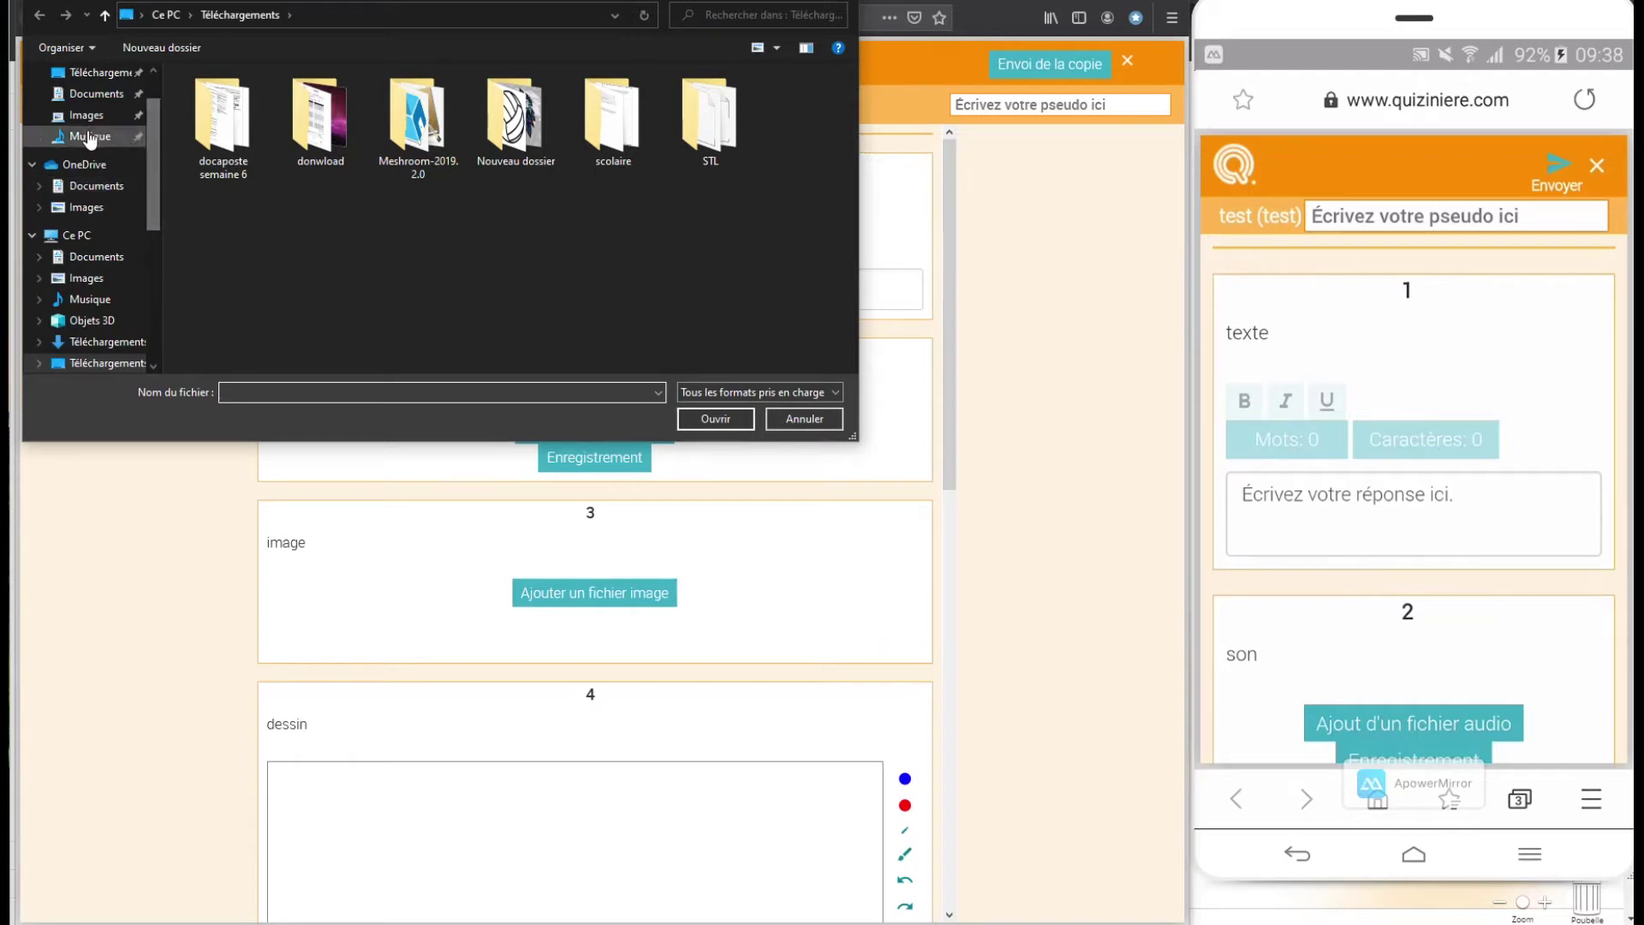
pyautogui.click(89, 139)
pyautogui.doubleClick(204, 159)
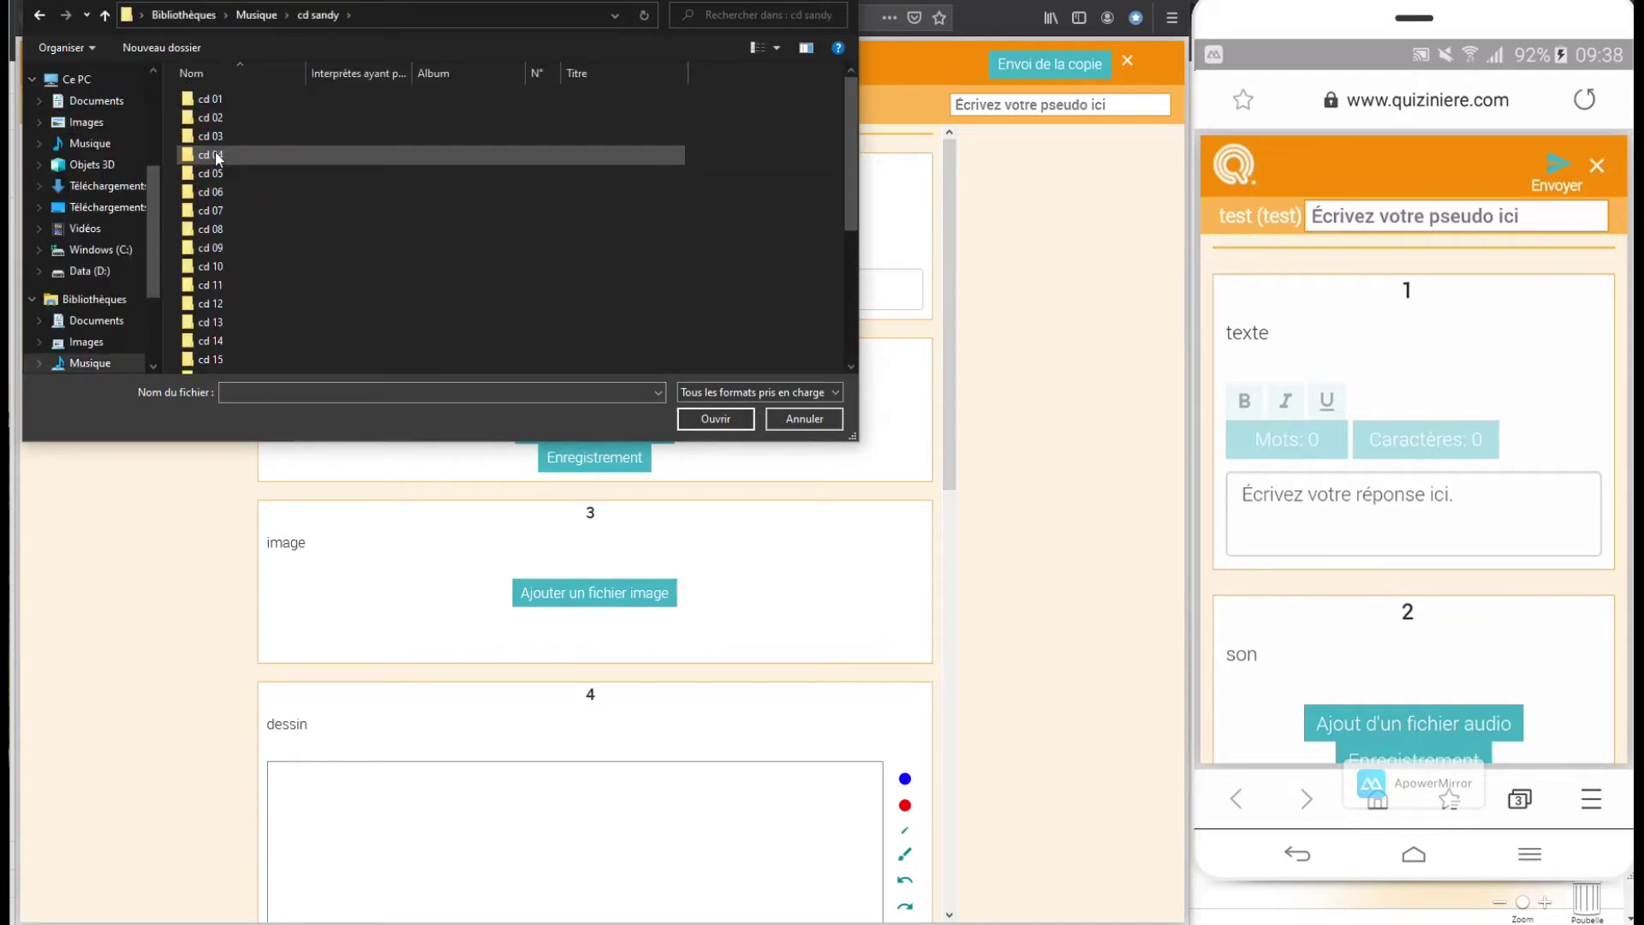
pyautogui.doubleClick(203, 100)
pyautogui.click(200, 99)
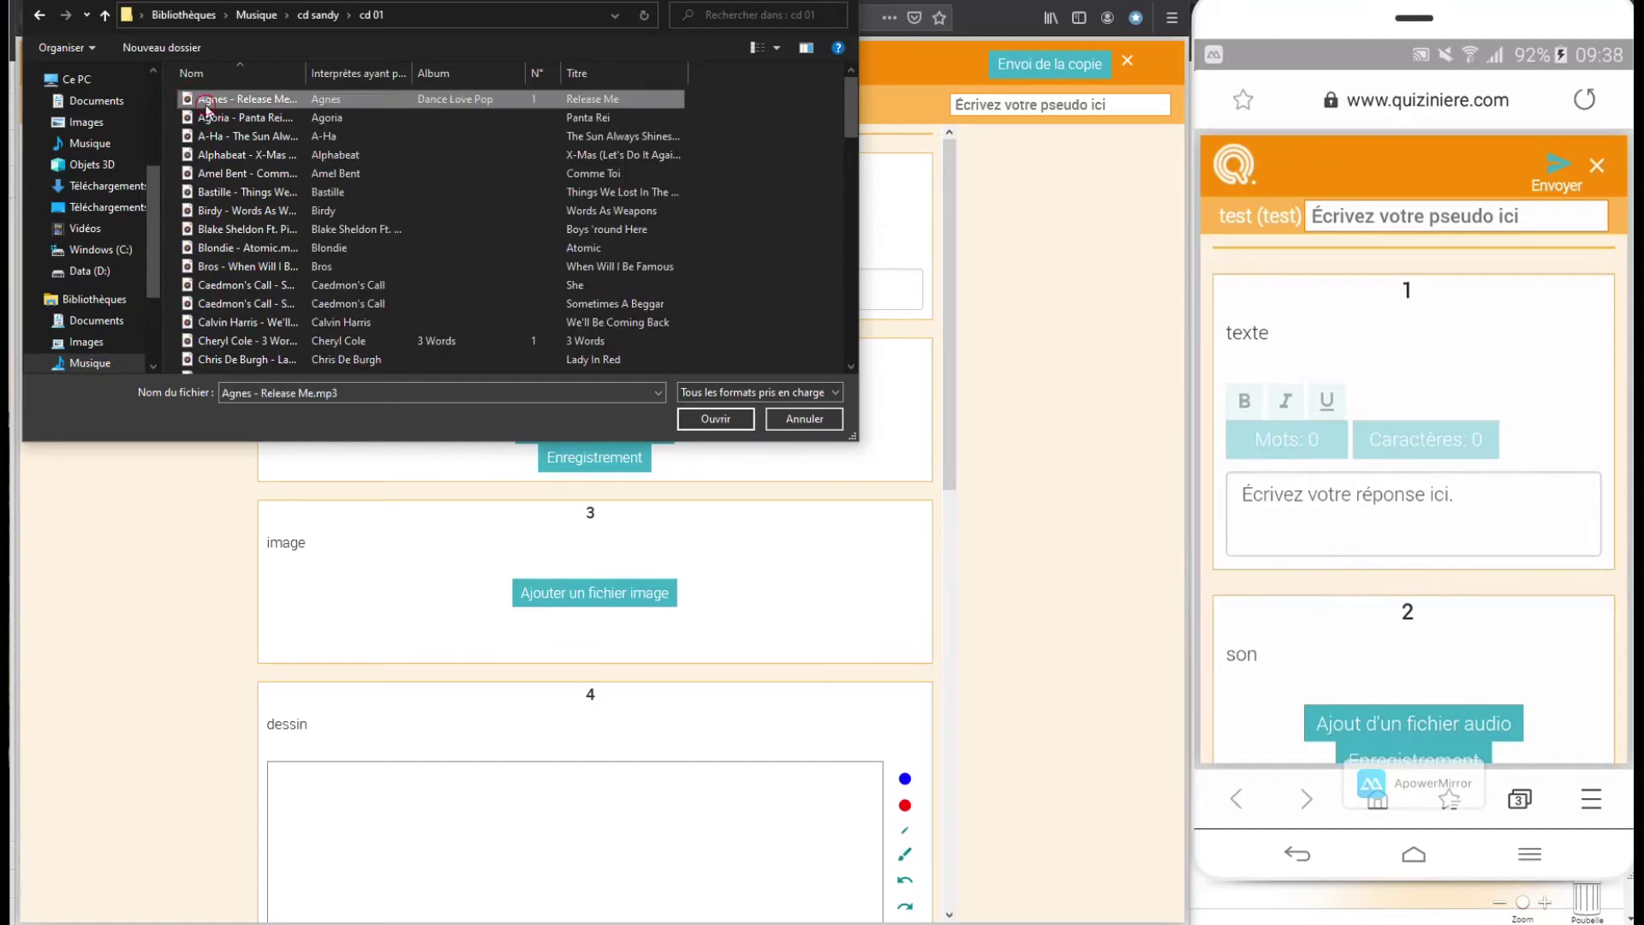
pyautogui.click(719, 417)
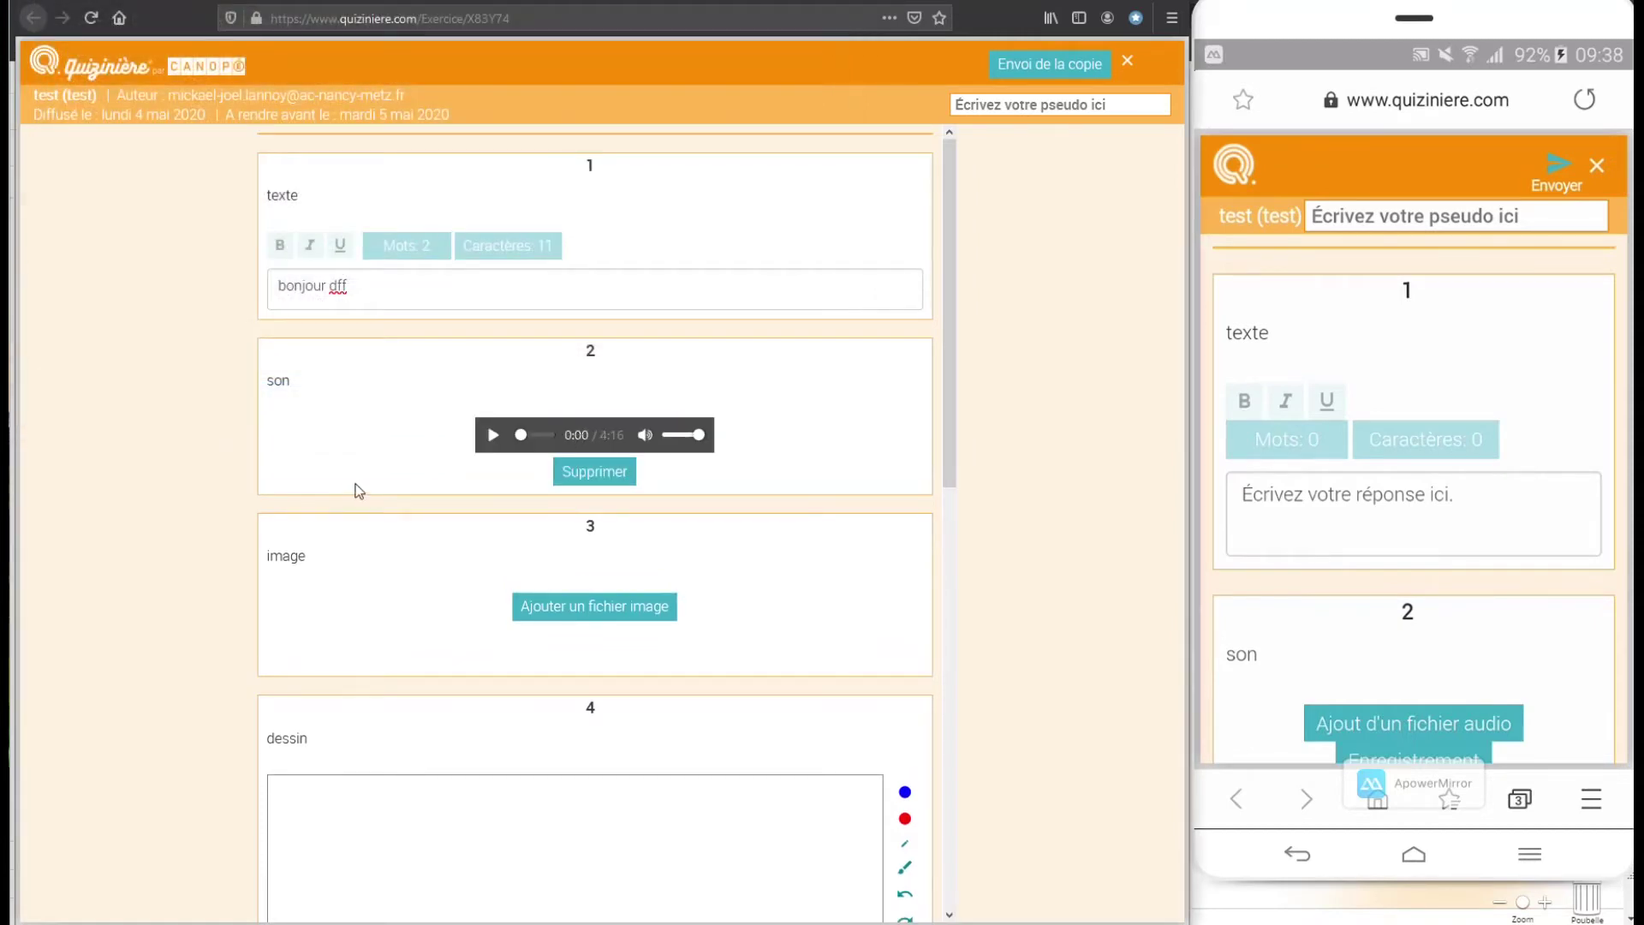
pyautogui.click(574, 476)
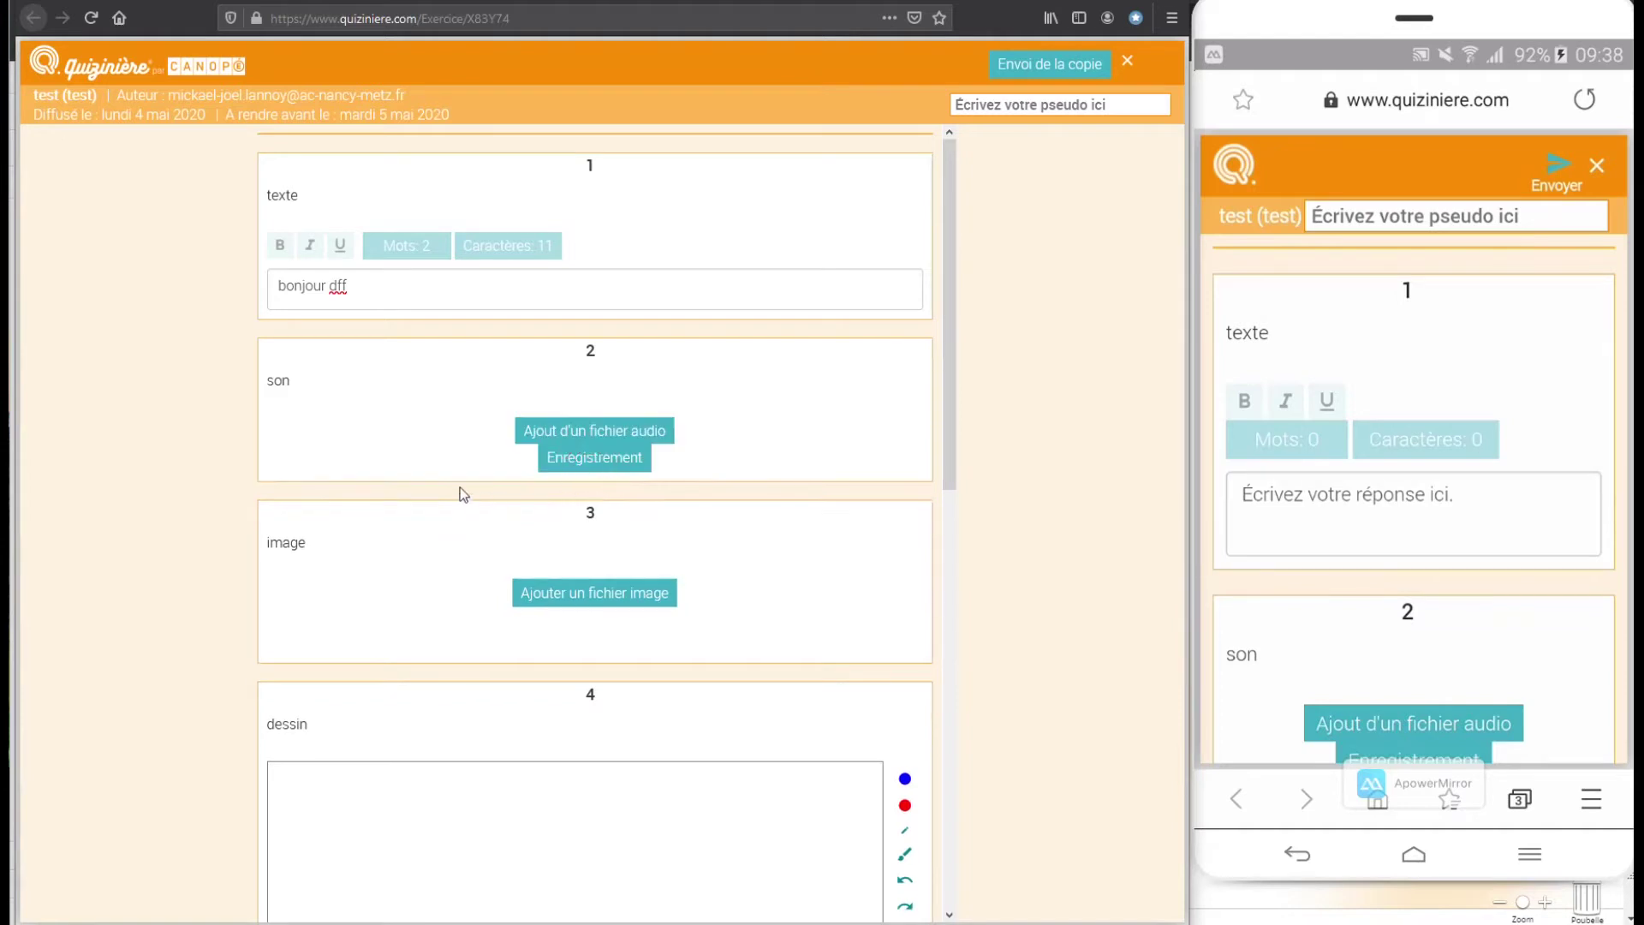
# Record a short audio answer to the sound question, choosing a microphone and authorising the site to use it.
pyautogui.click(562, 457)
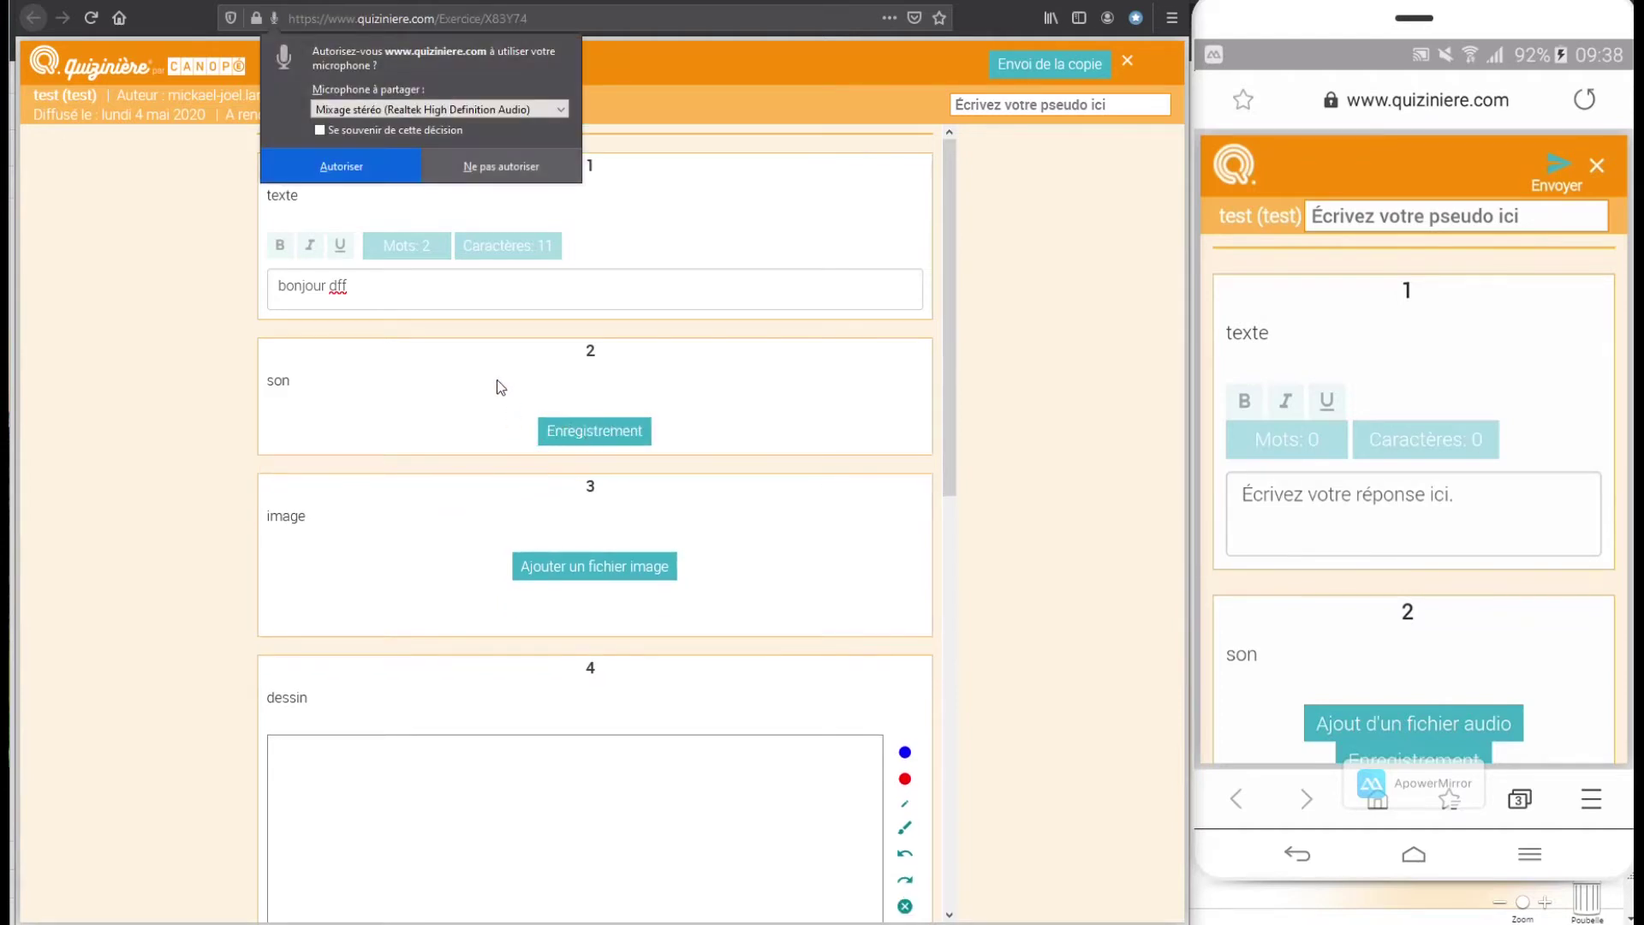
pyautogui.click(382, 111)
pyautogui.click(382, 127)
pyautogui.click(344, 161)
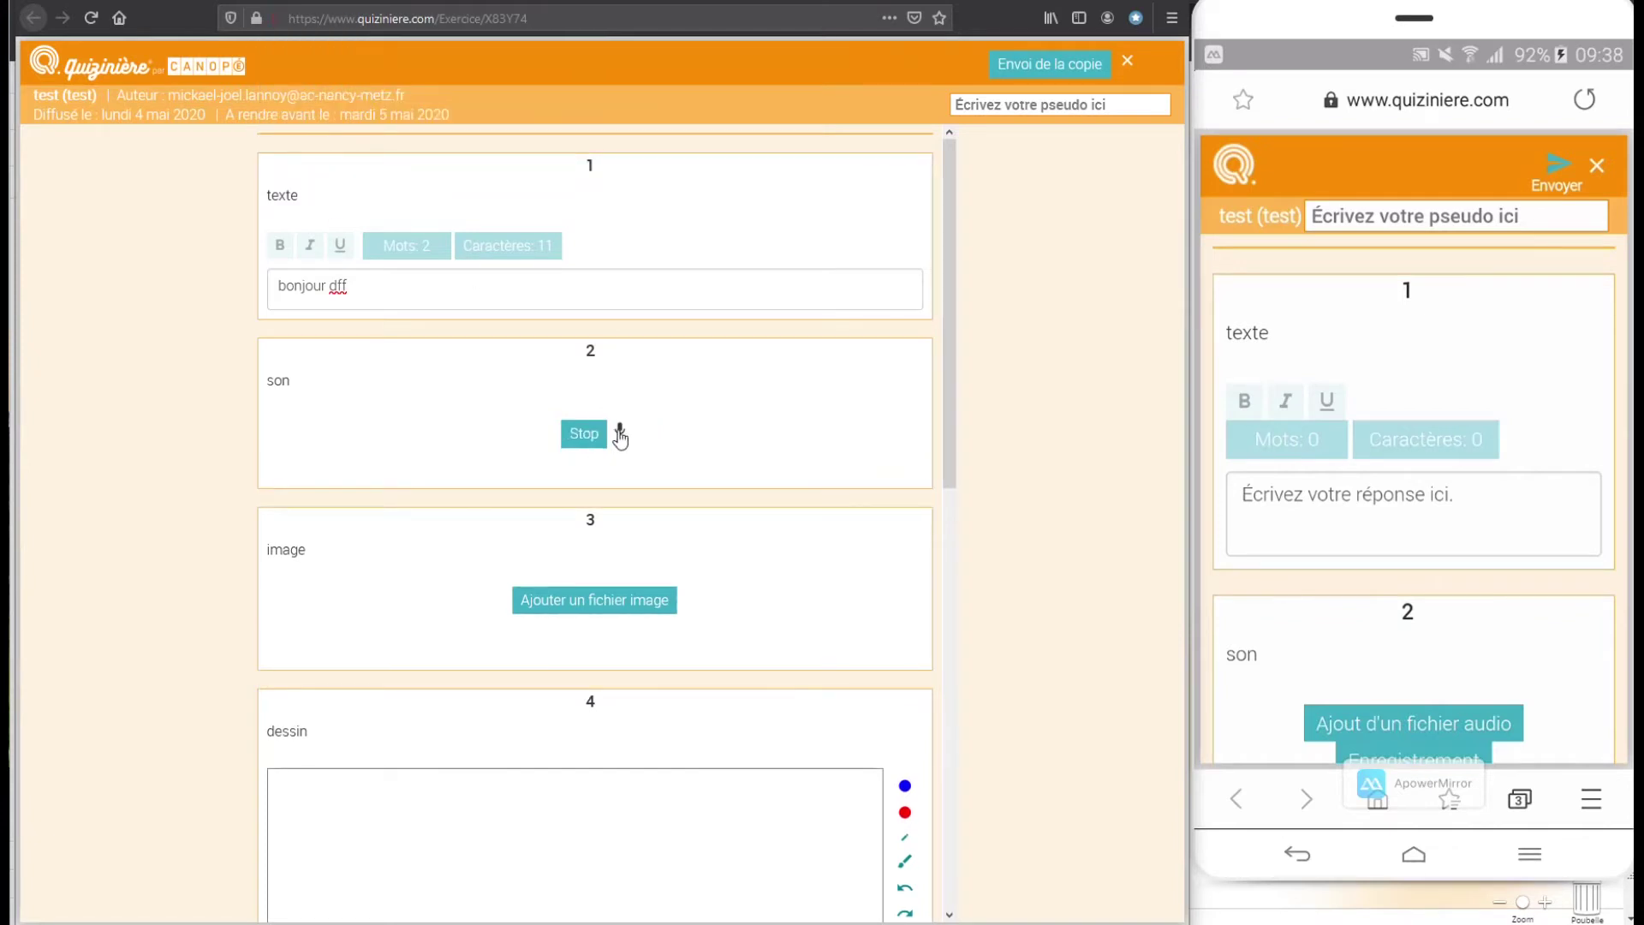
pyautogui.click(579, 437)
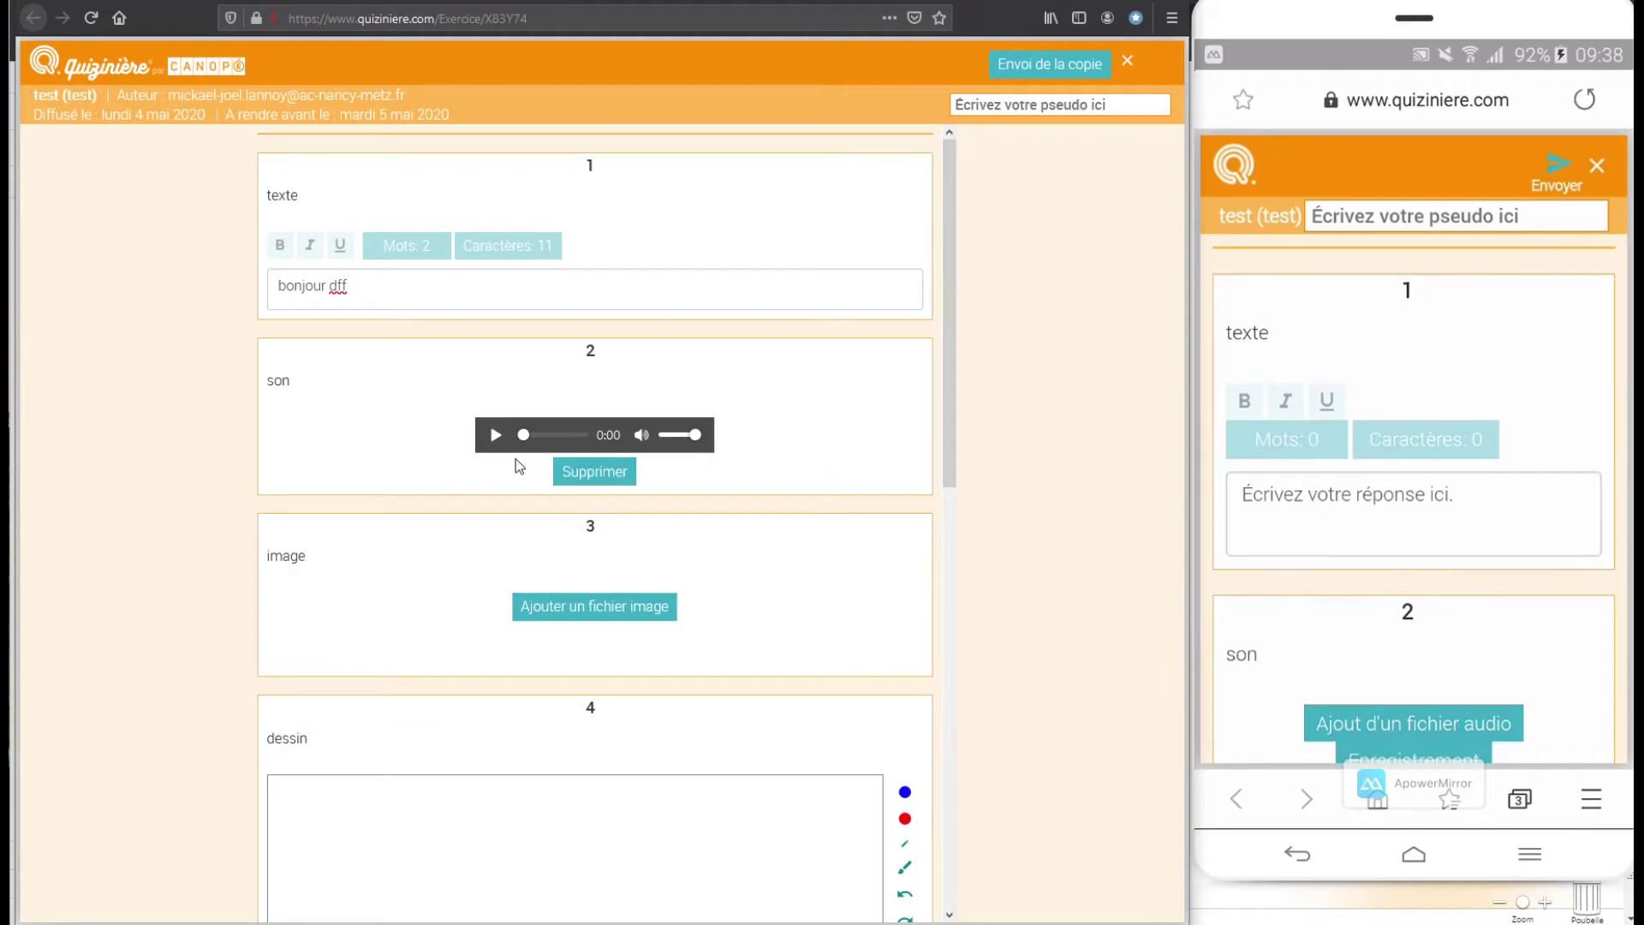
# Add the ball image from the "Nouveau dossier" folder in Téléchargements as the answer to the image question.
pyautogui.click(551, 610)
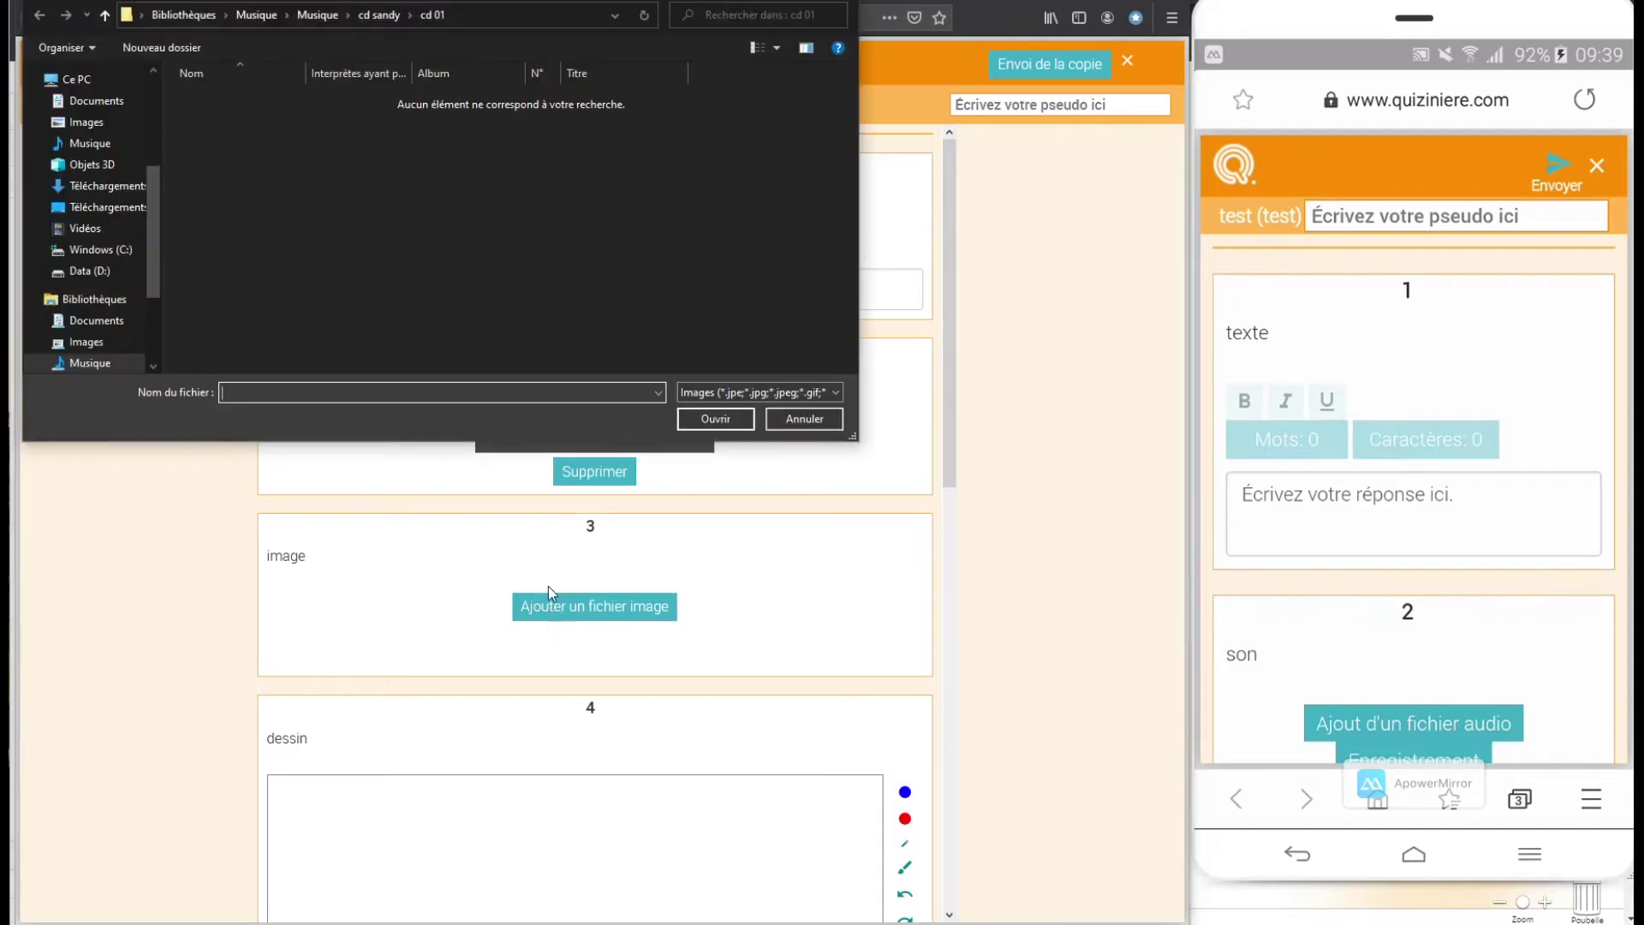
pyautogui.scroll(3, 115, 175)
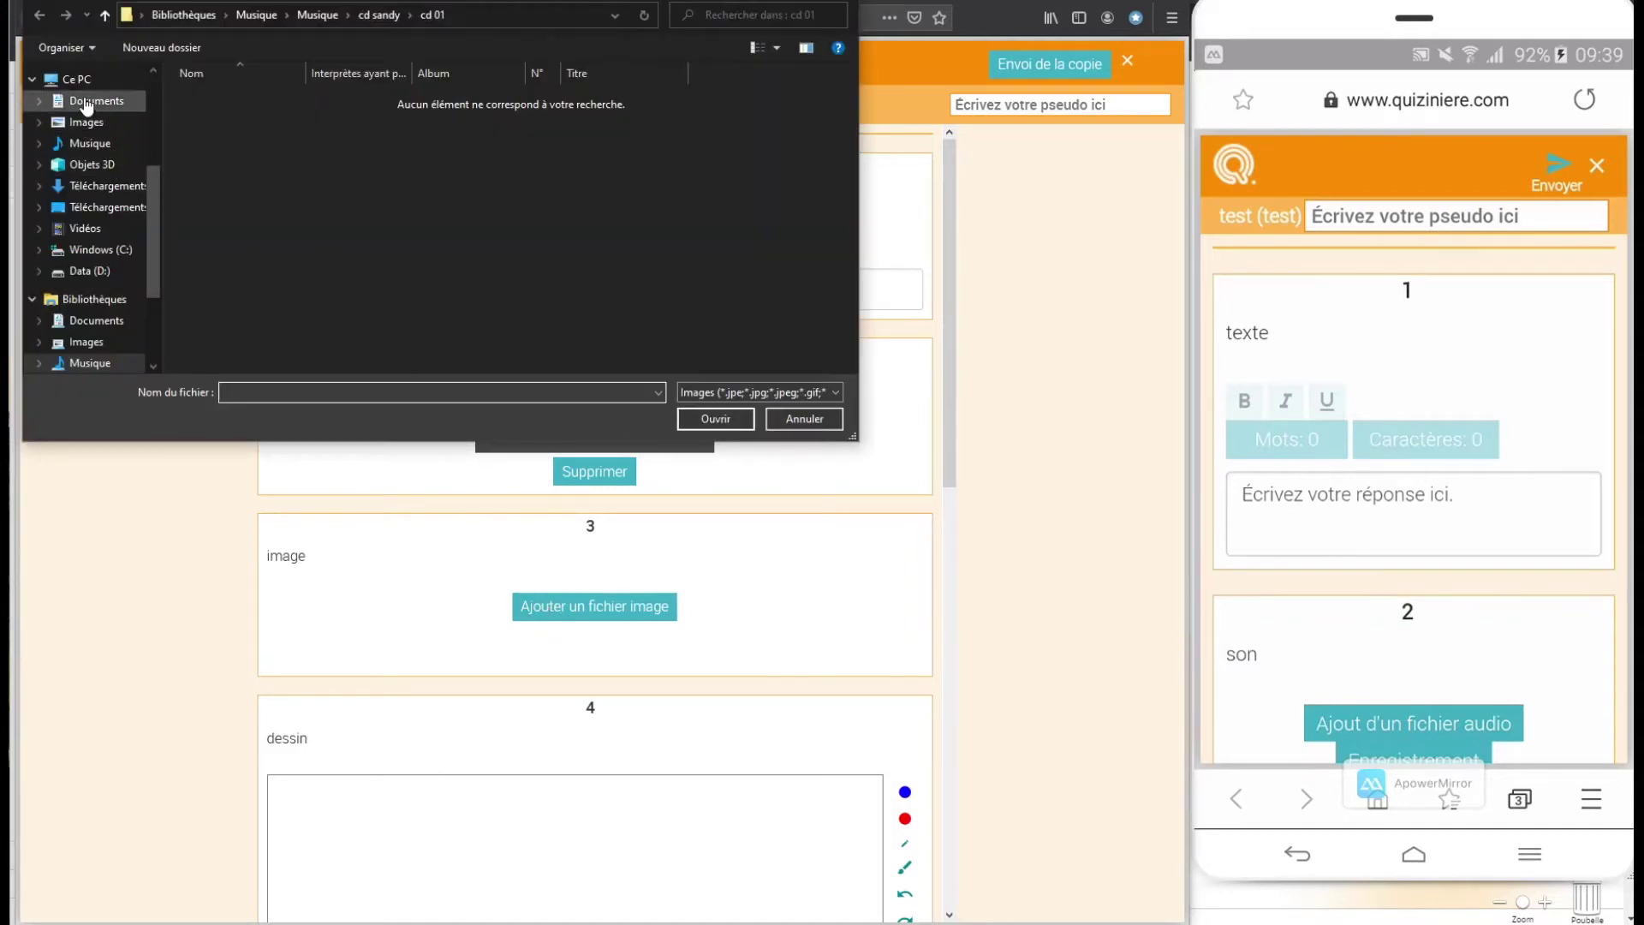
pyautogui.scroll(3, 83, 83)
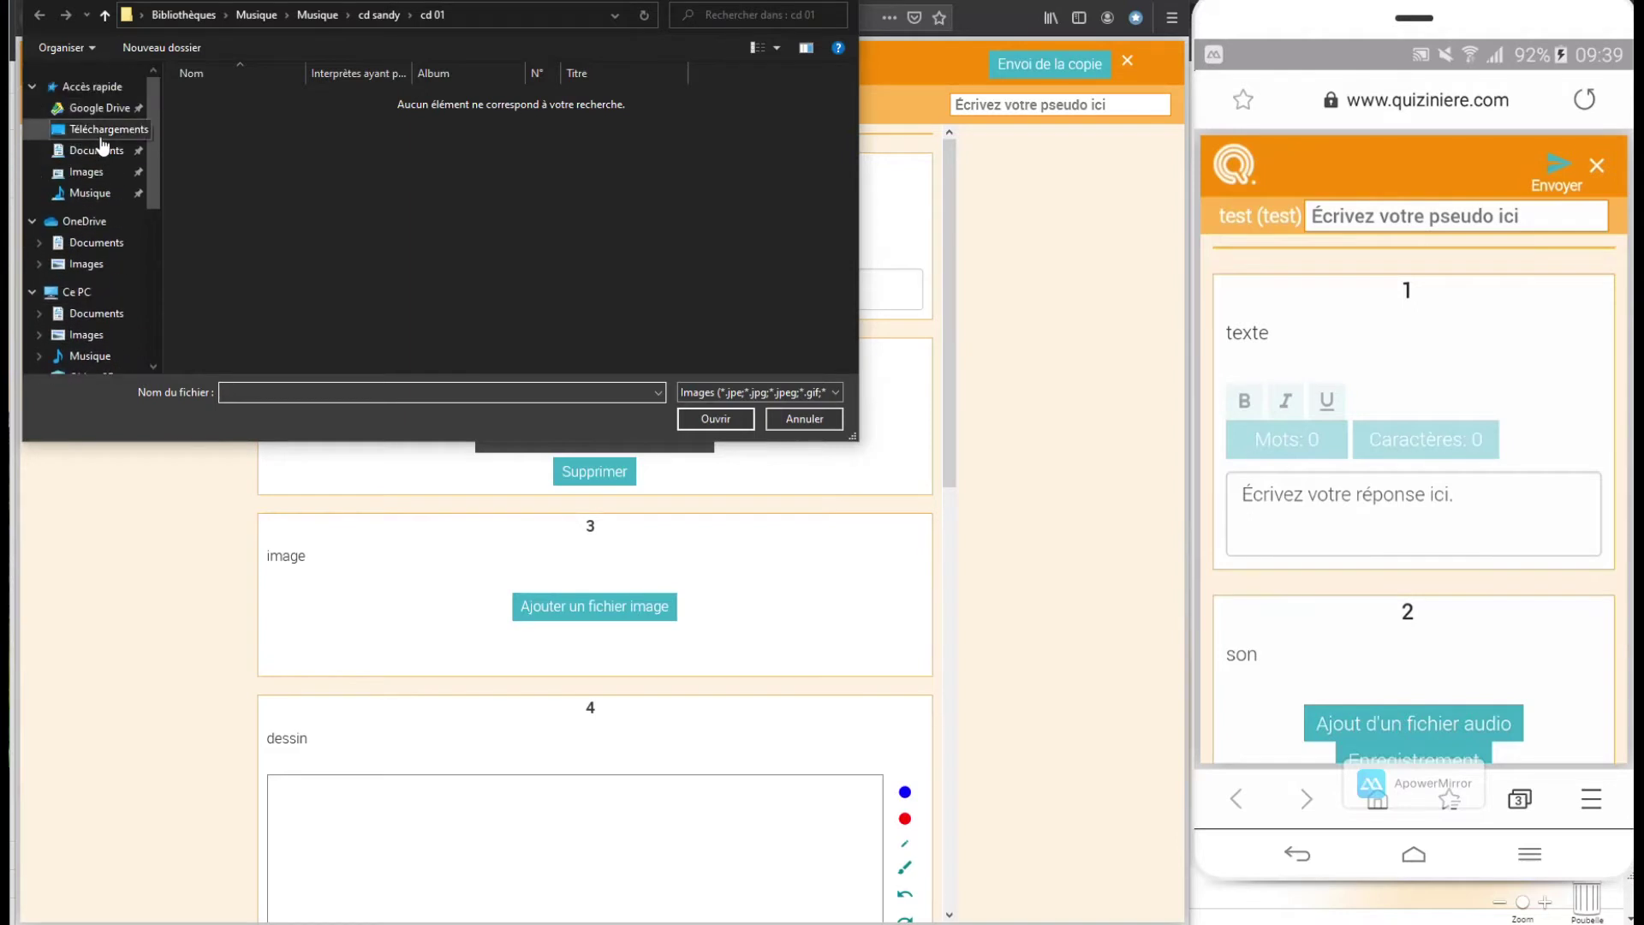
pyautogui.click(94, 129)
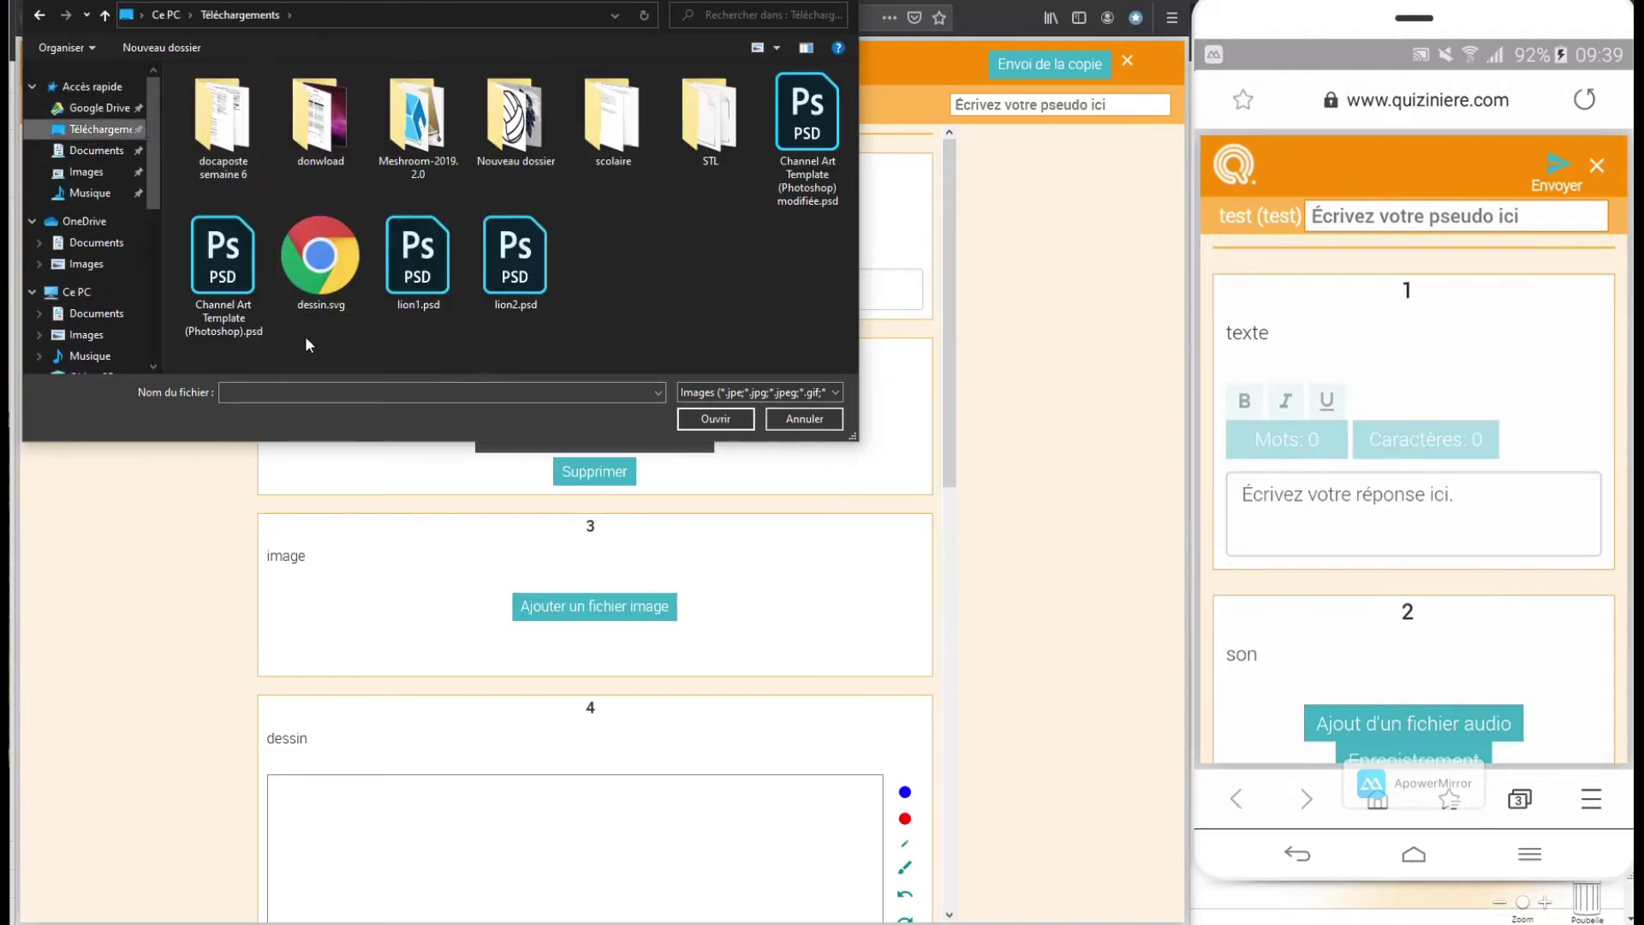
pyautogui.doubleClick(529, 141)
pyautogui.click(320, 111)
pyautogui.click(717, 421)
# Draw one thin and one thick blue freehand stroke in the drawing area of question 4.
pyautogui.scroll(-8, 804, 529)
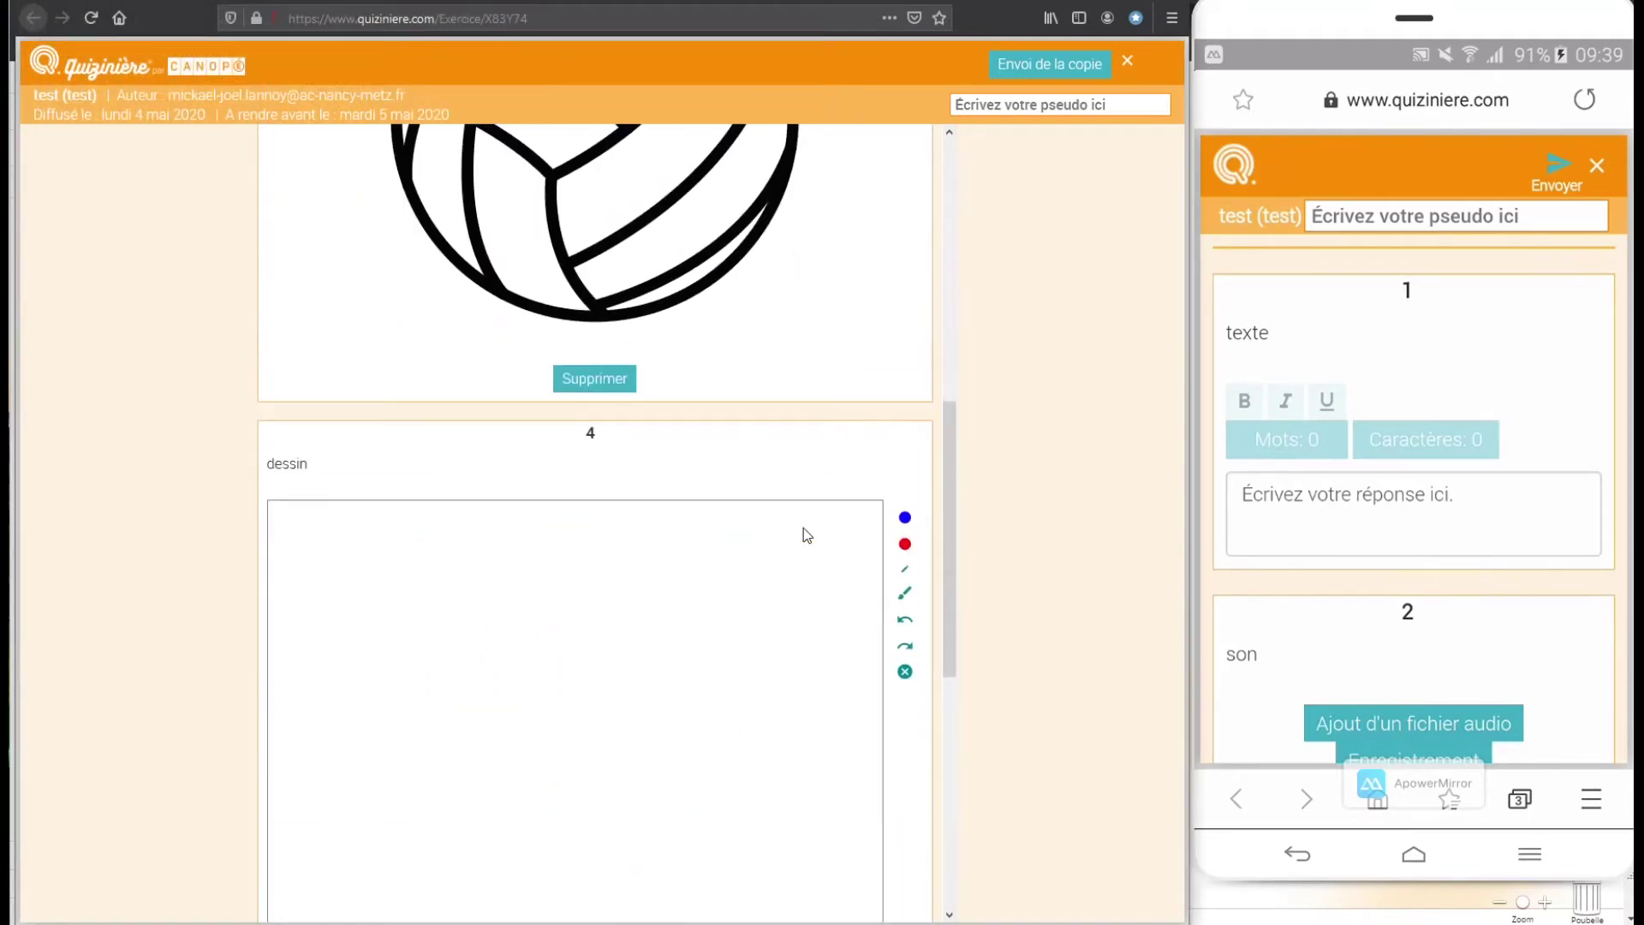
pyautogui.scroll(-3, 804, 527)
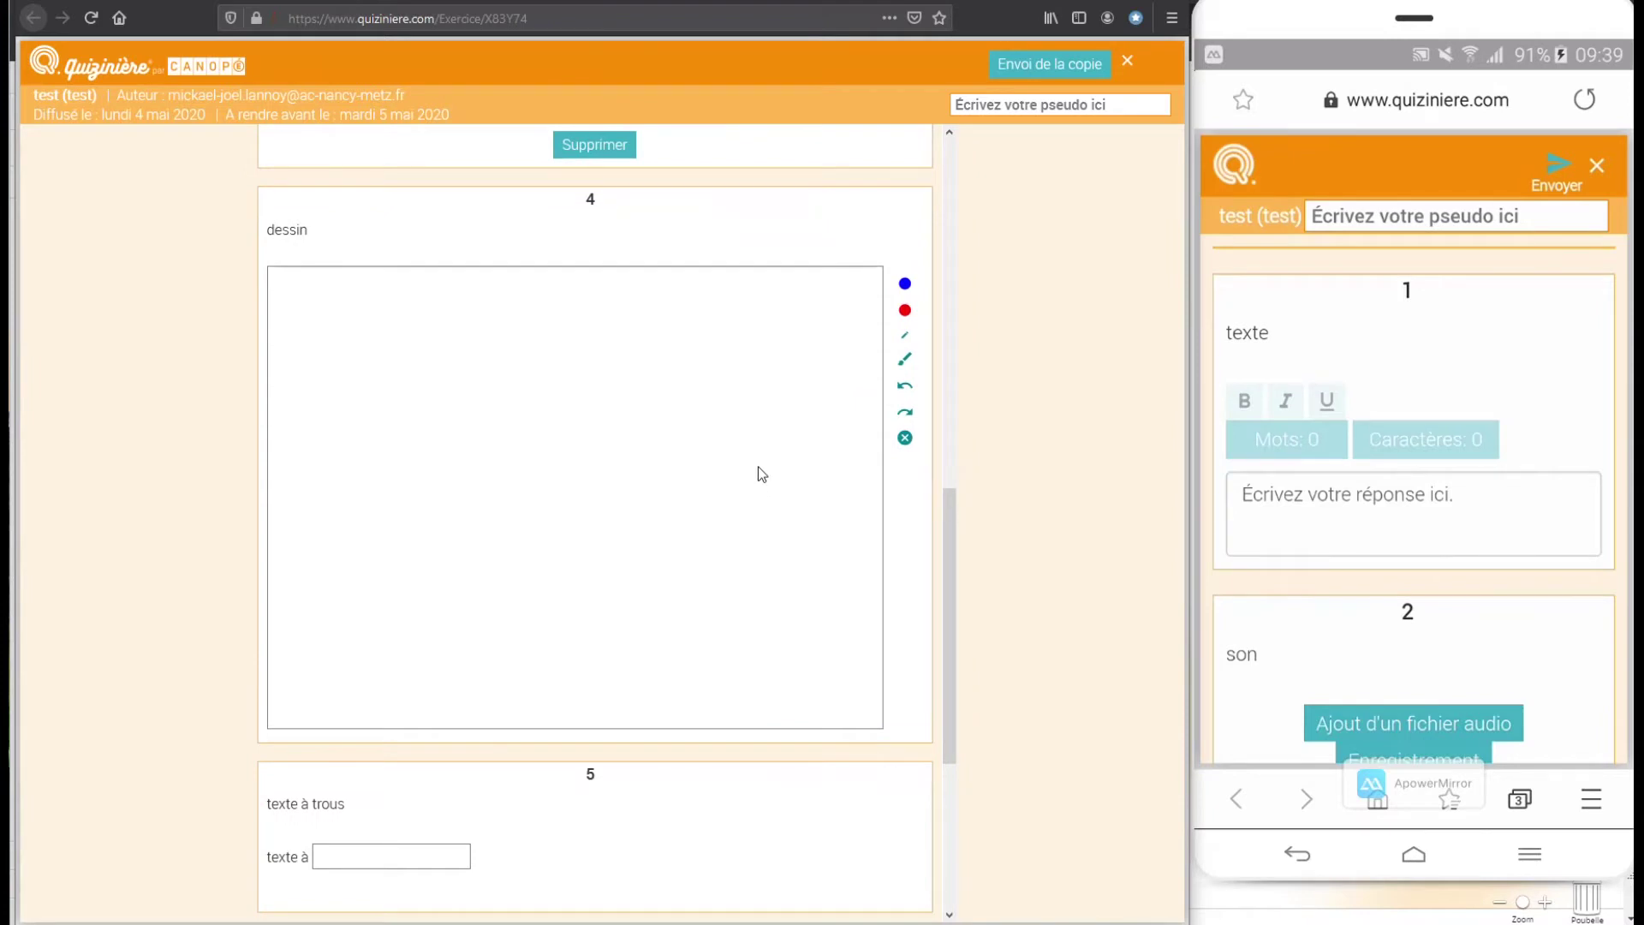
pyautogui.click(906, 341)
pyautogui.moveTo(359, 362)
pyautogui.mouseDown()
pyautogui.moveTo(602, 422)
pyautogui.moveTo(545, 372)
pyautogui.moveTo(569, 371)
pyautogui.mouseUp()
pyautogui.click(905, 359)
pyautogui.moveTo(452, 509)
pyautogui.mouseDown()
pyautogui.moveTo(704, 531)
pyautogui.moveTo(646, 533)
pyautogui.mouseUp()
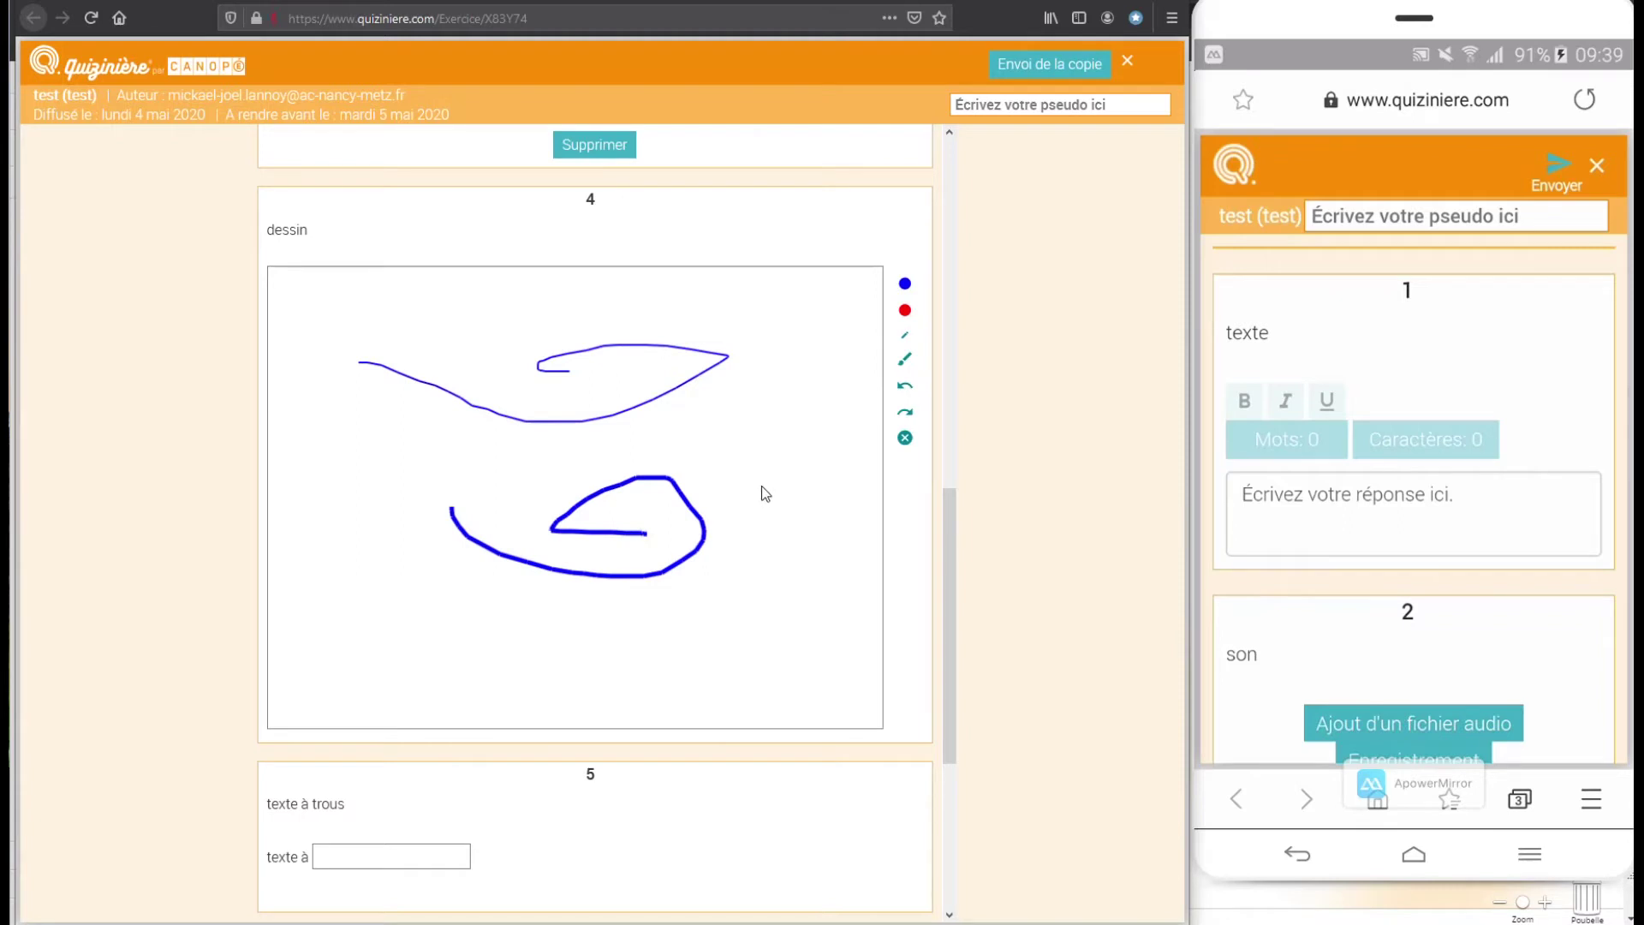
# Fill the gap in question 5 (texte à trous) with "trous".
pyautogui.scroll(-3, 471, 721)
pyautogui.click(426, 741)
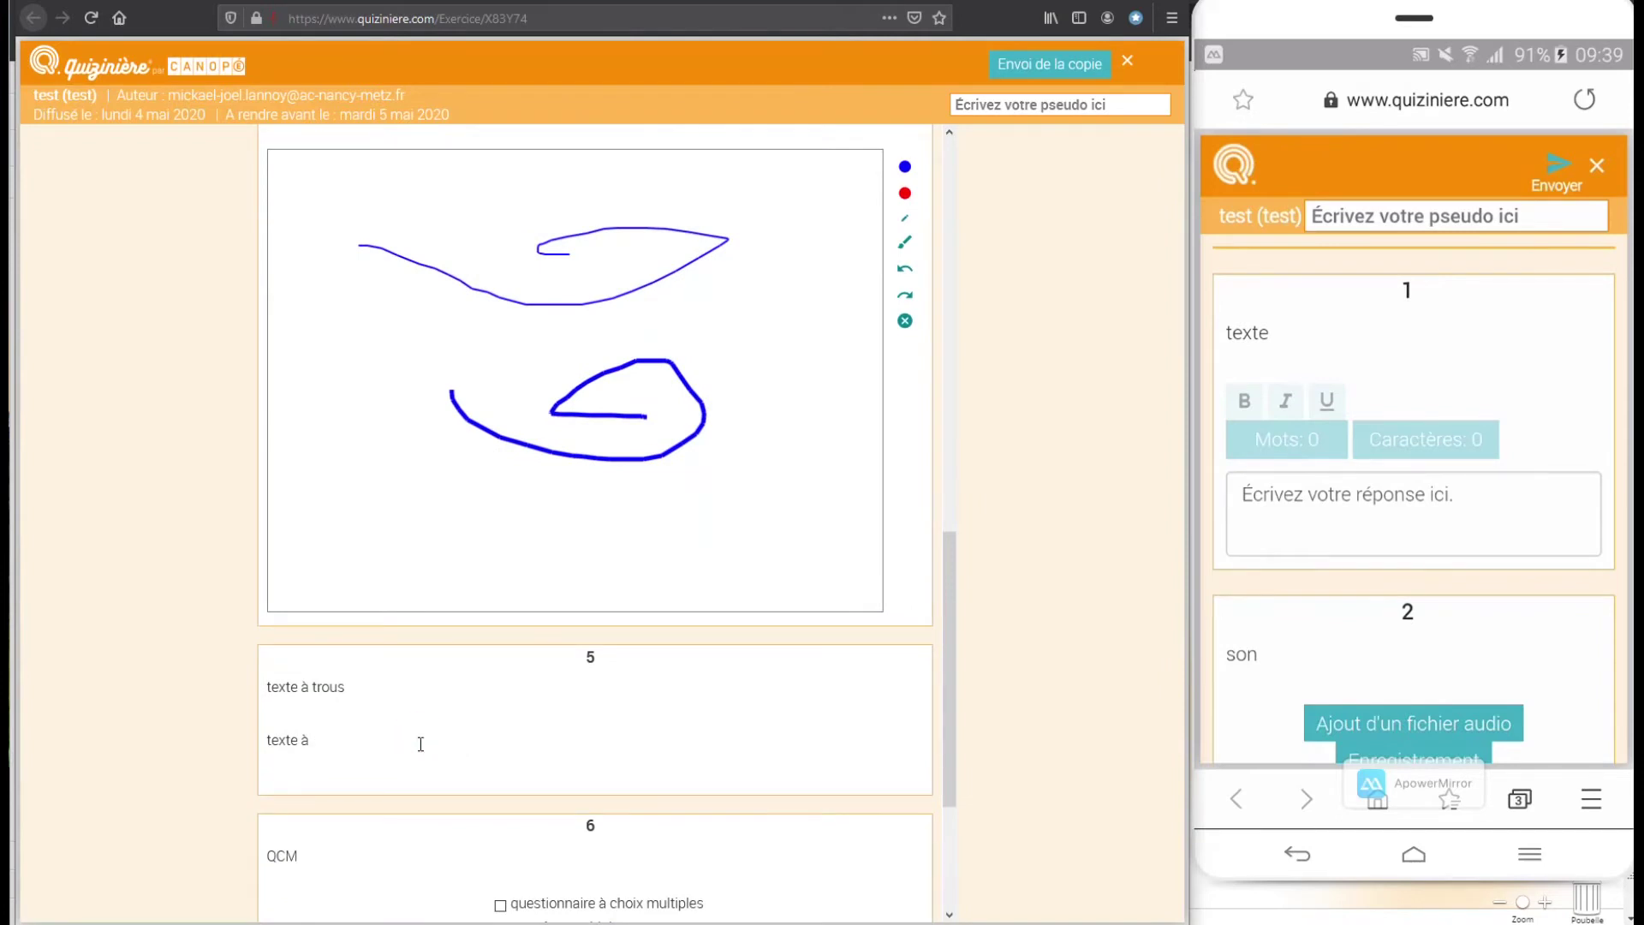
pyautogui.write('trous')
# Select "questionnaire à choix multiples" and "ou pas" in question 6, and match texte 1 to 4 with their identical counterparts in question 7.
pyautogui.scroll(-6, 420, 743)
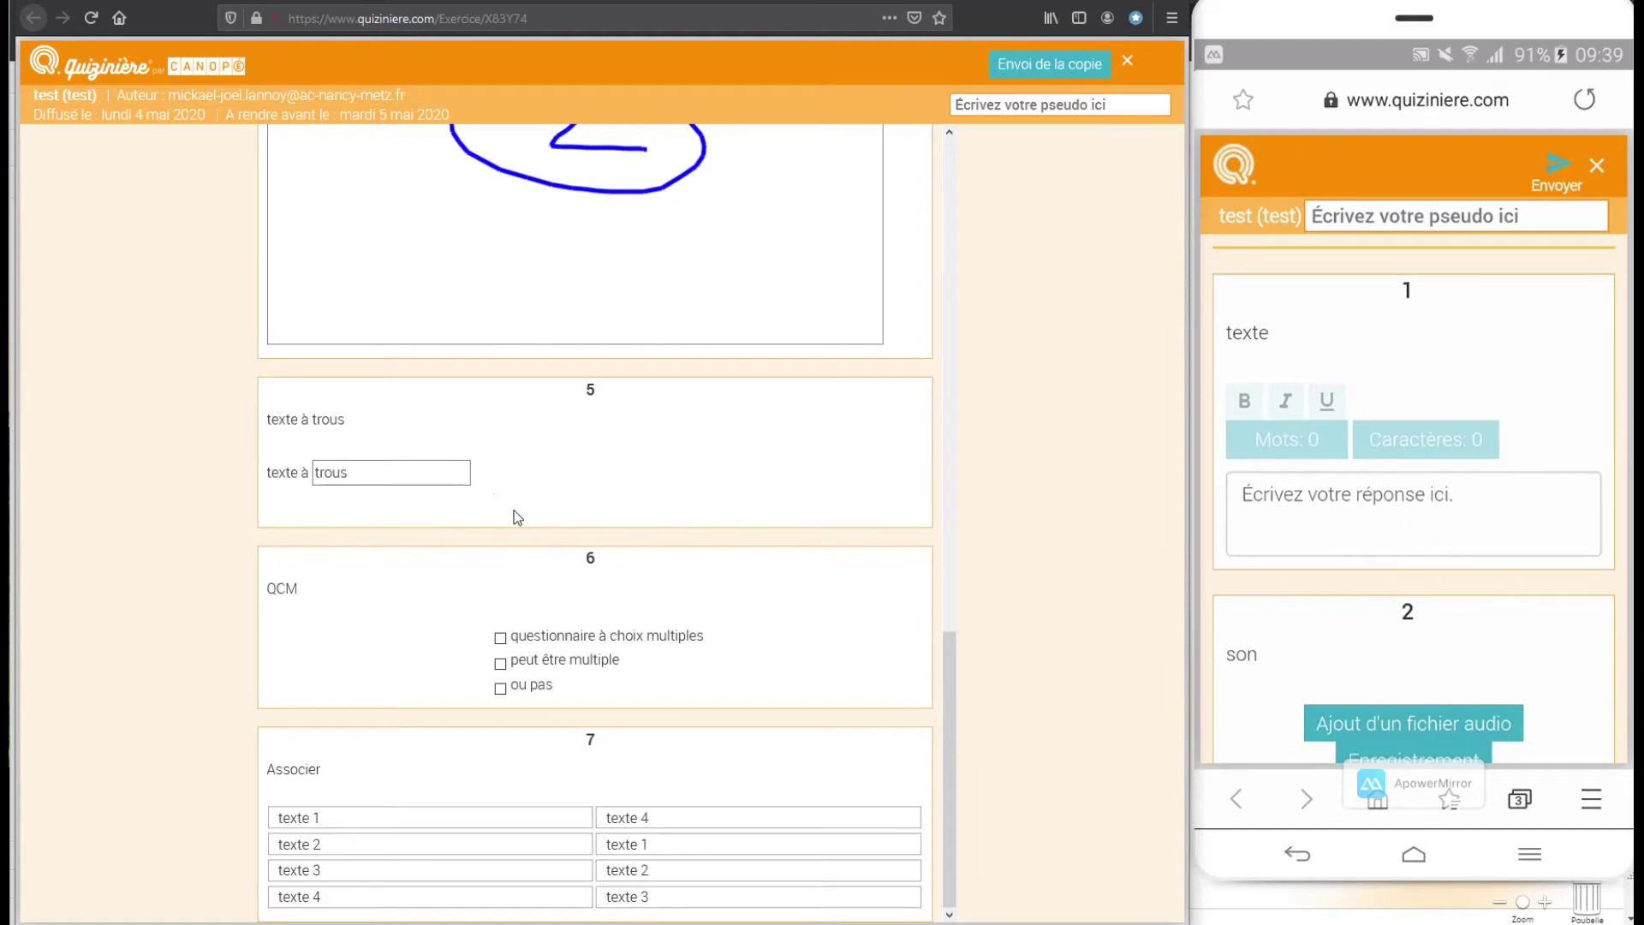
pyautogui.click(501, 639)
pyautogui.click(500, 688)
pyautogui.moveTo(660, 852)
pyautogui.mouseDown()
pyautogui.moveTo(668, 818)
pyautogui.moveTo(672, 874)
pyautogui.mouseUp()
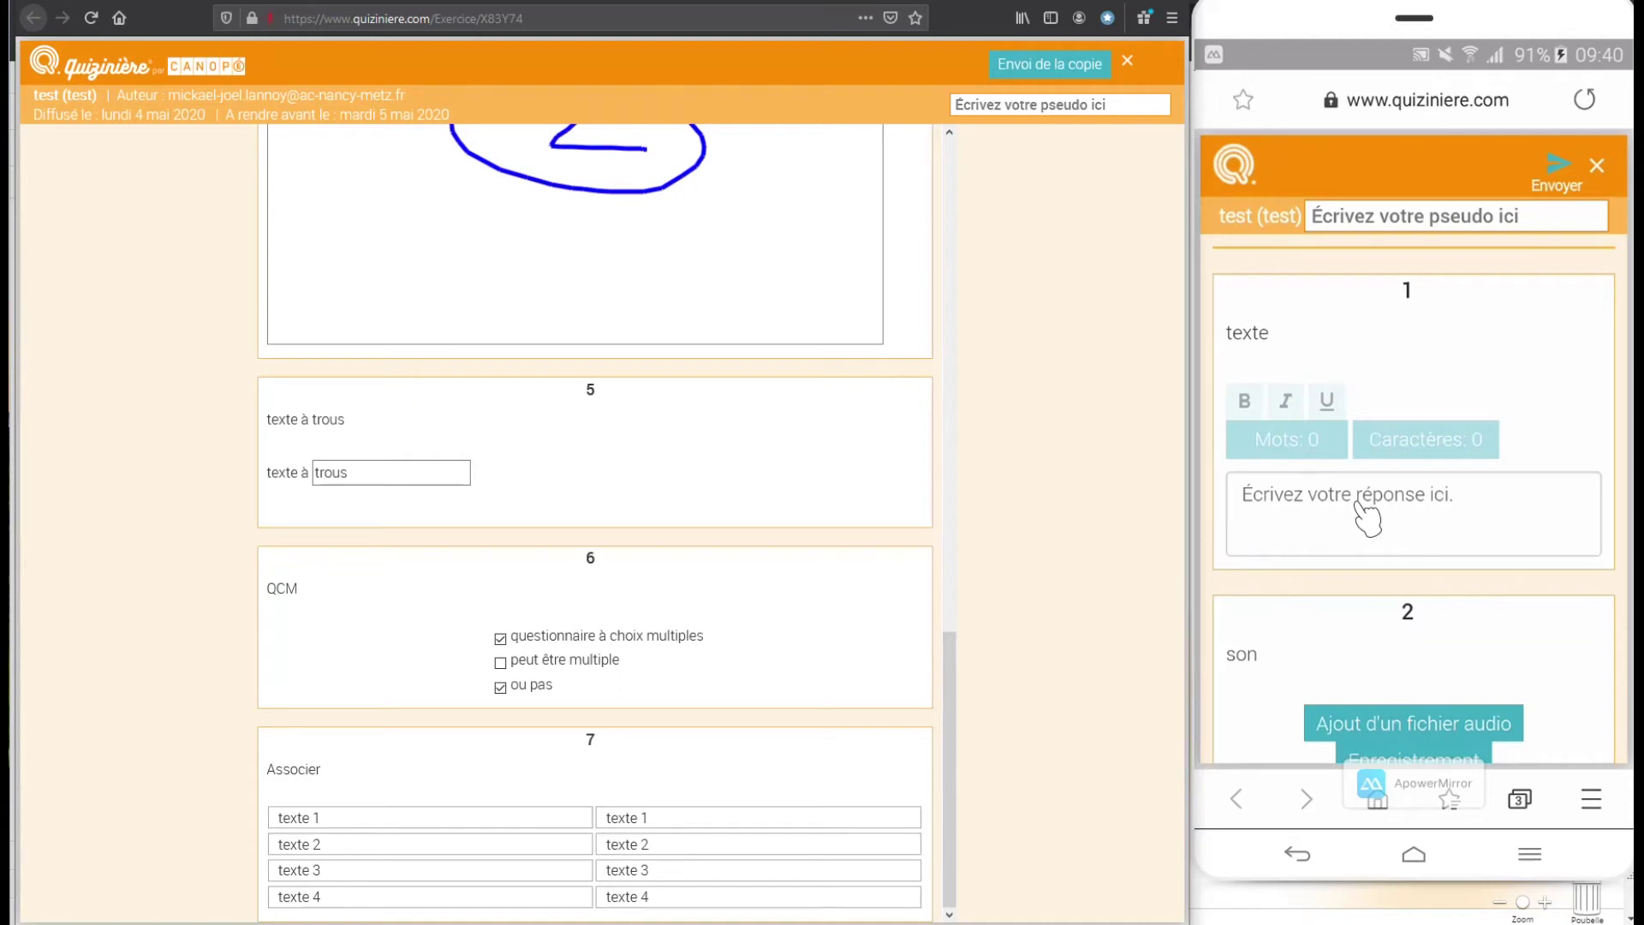
# Switch to the mirrored phone, choose the Samsung keyboard and enter "Merci tr" as the answer to question 1.
pyautogui.click(1367, 517)
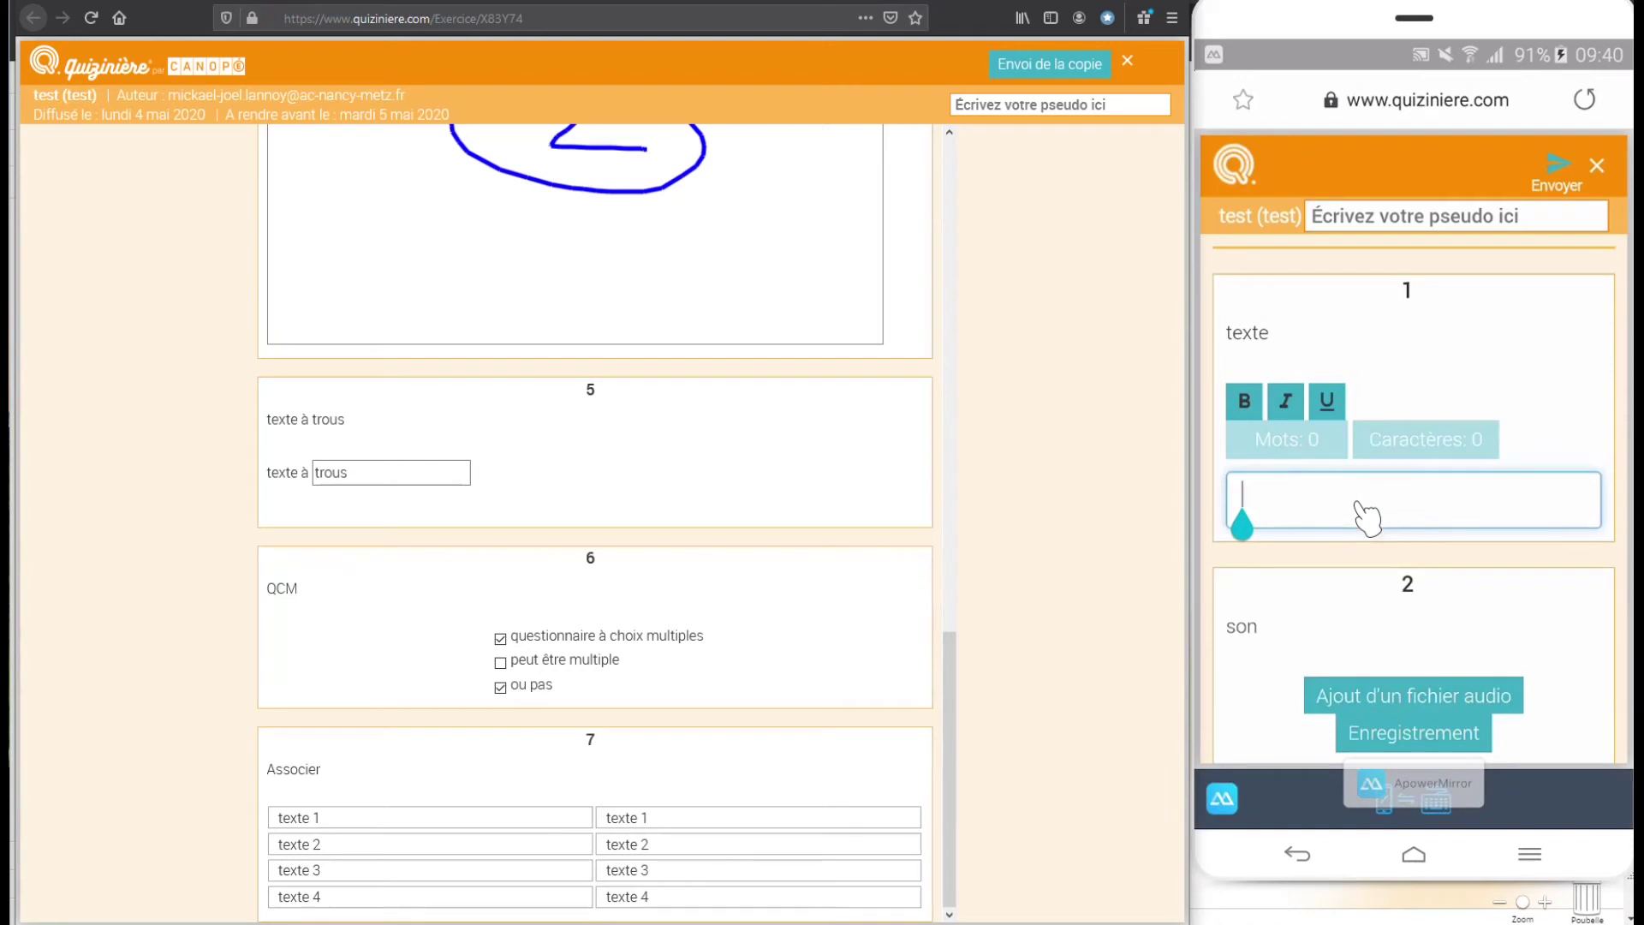
pyautogui.click(1368, 516)
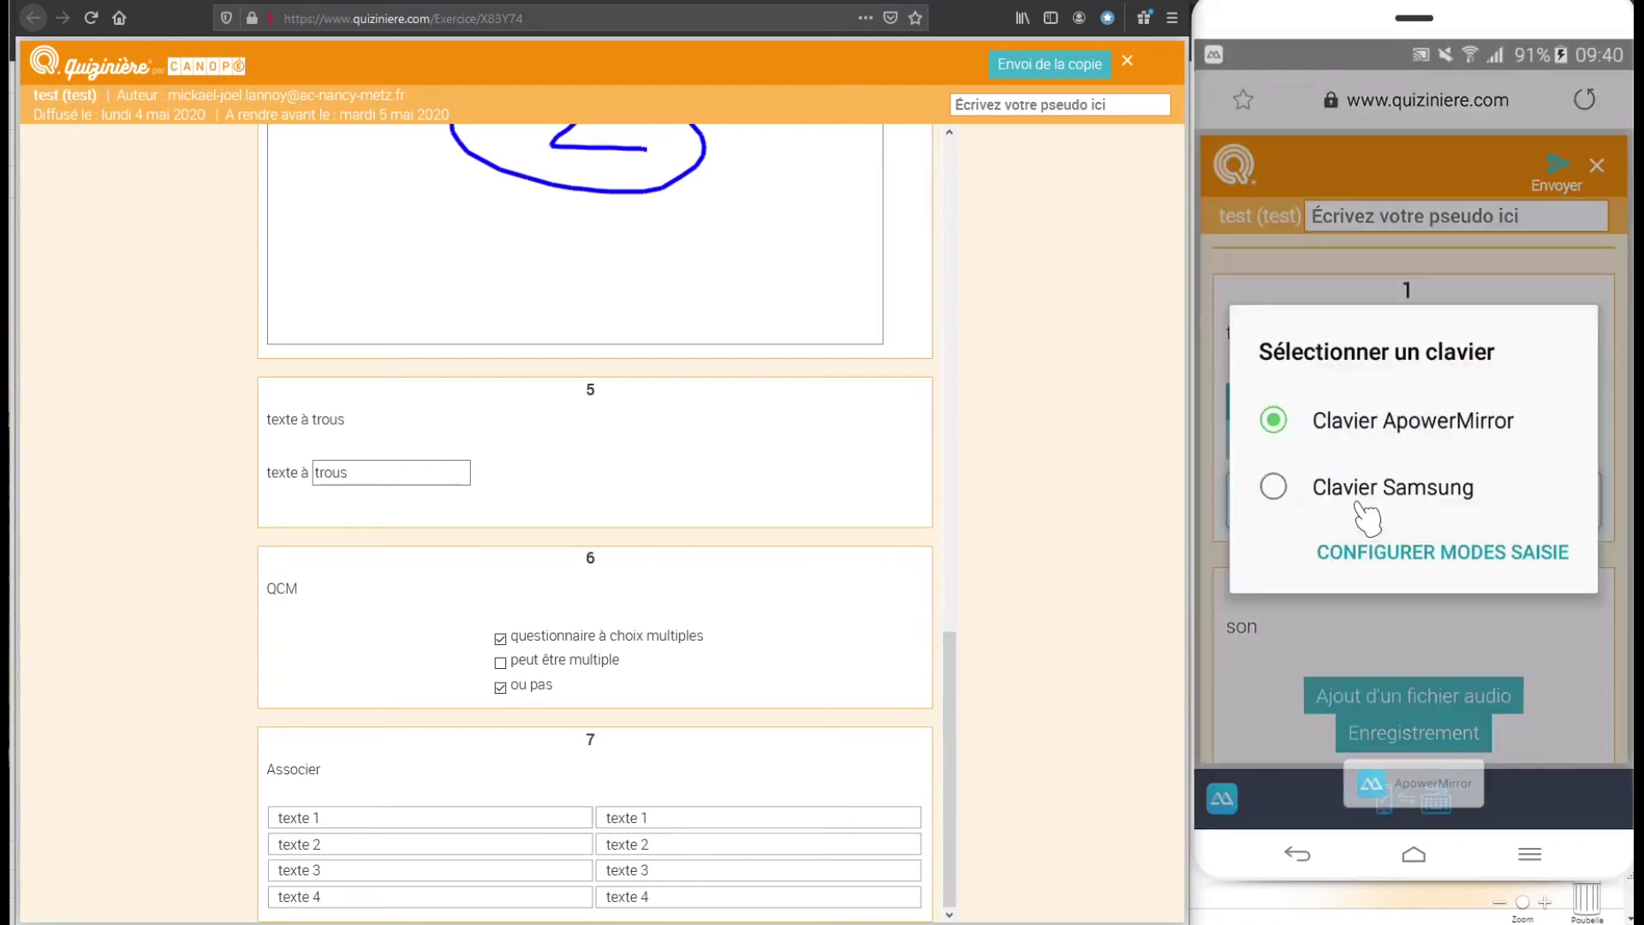
pyautogui.click(1368, 516)
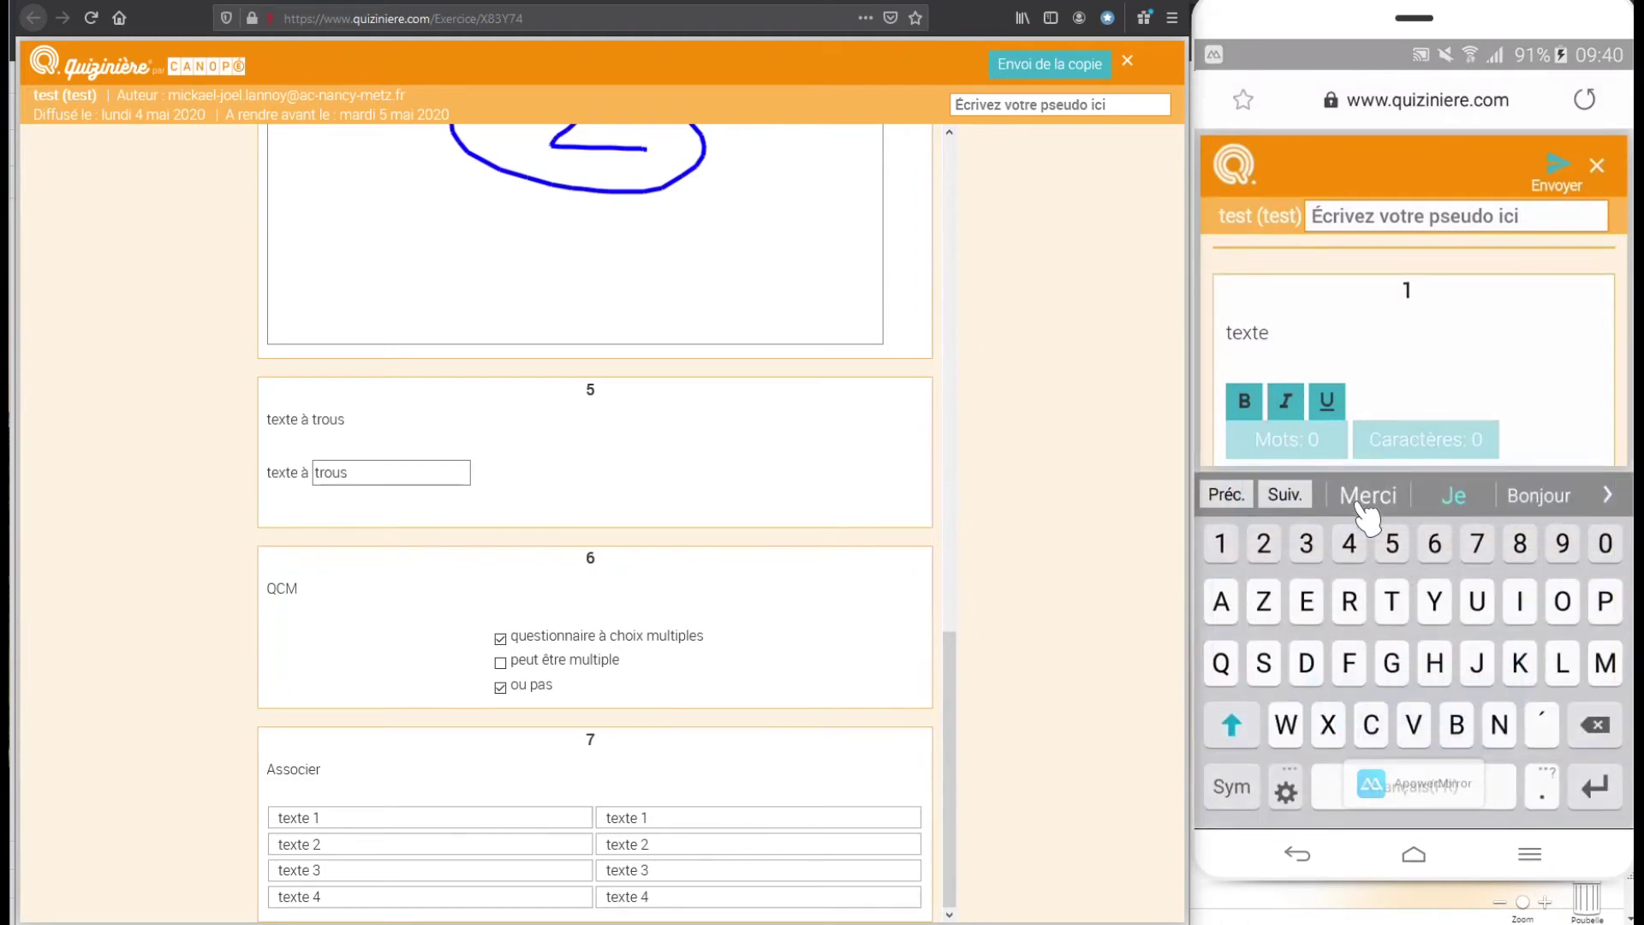
pyautogui.click(1367, 505)
pyautogui.write('tr')
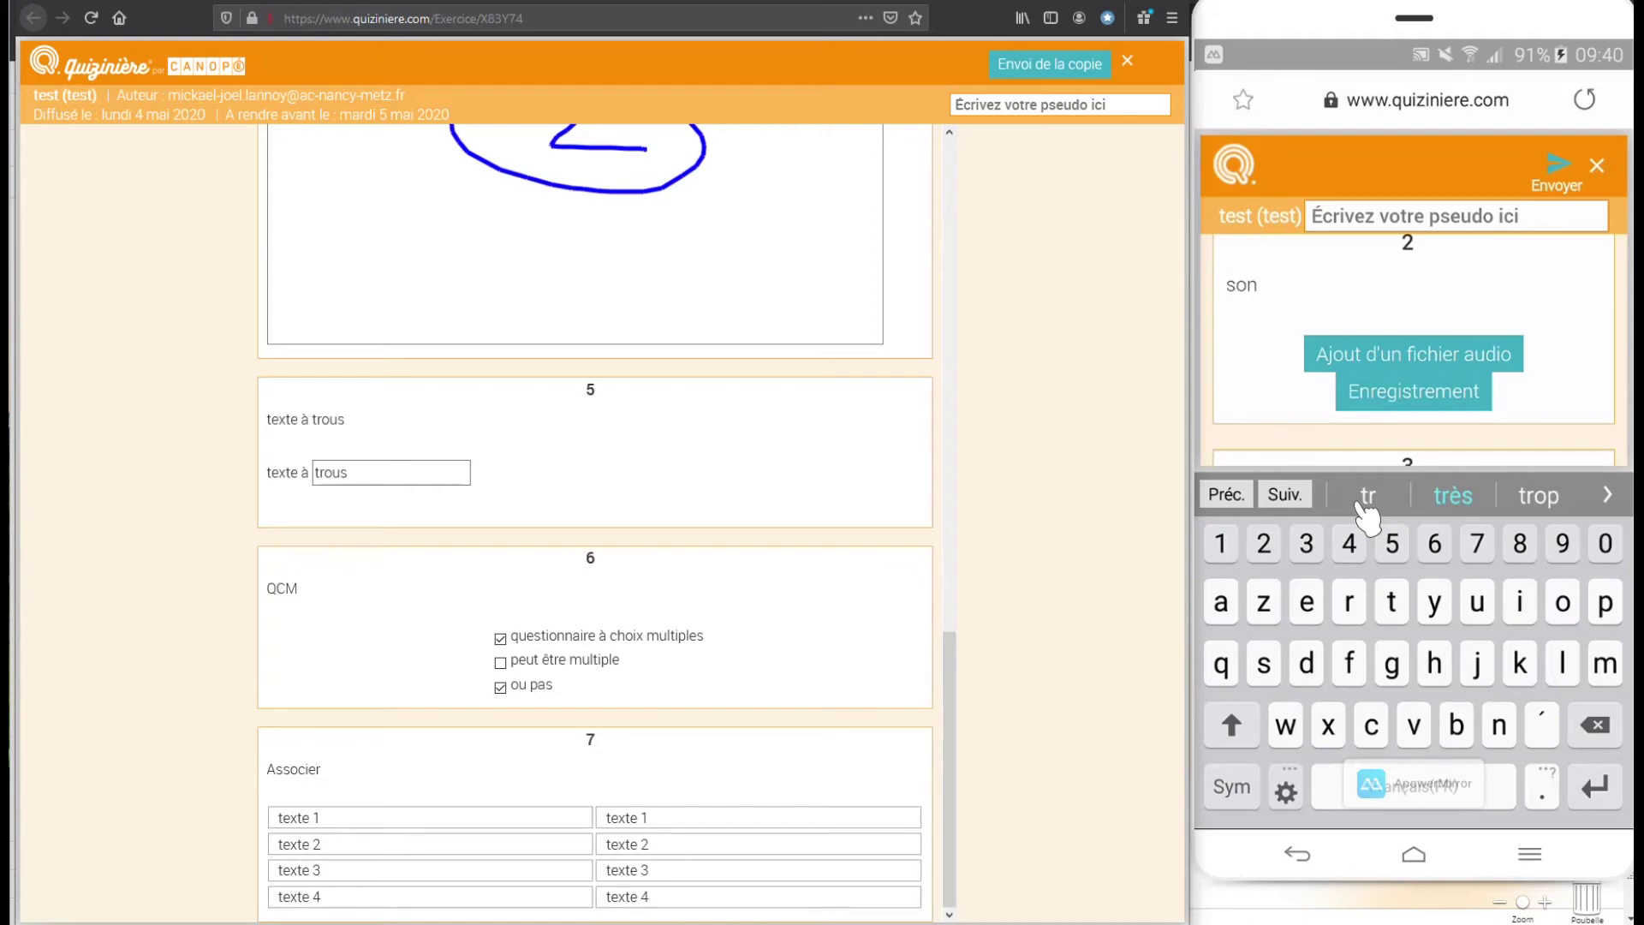
# Record a voice answer to the sound question on the phone, dismissing the audio file source choices first.
pyautogui.scroll(2, 1368, 514)
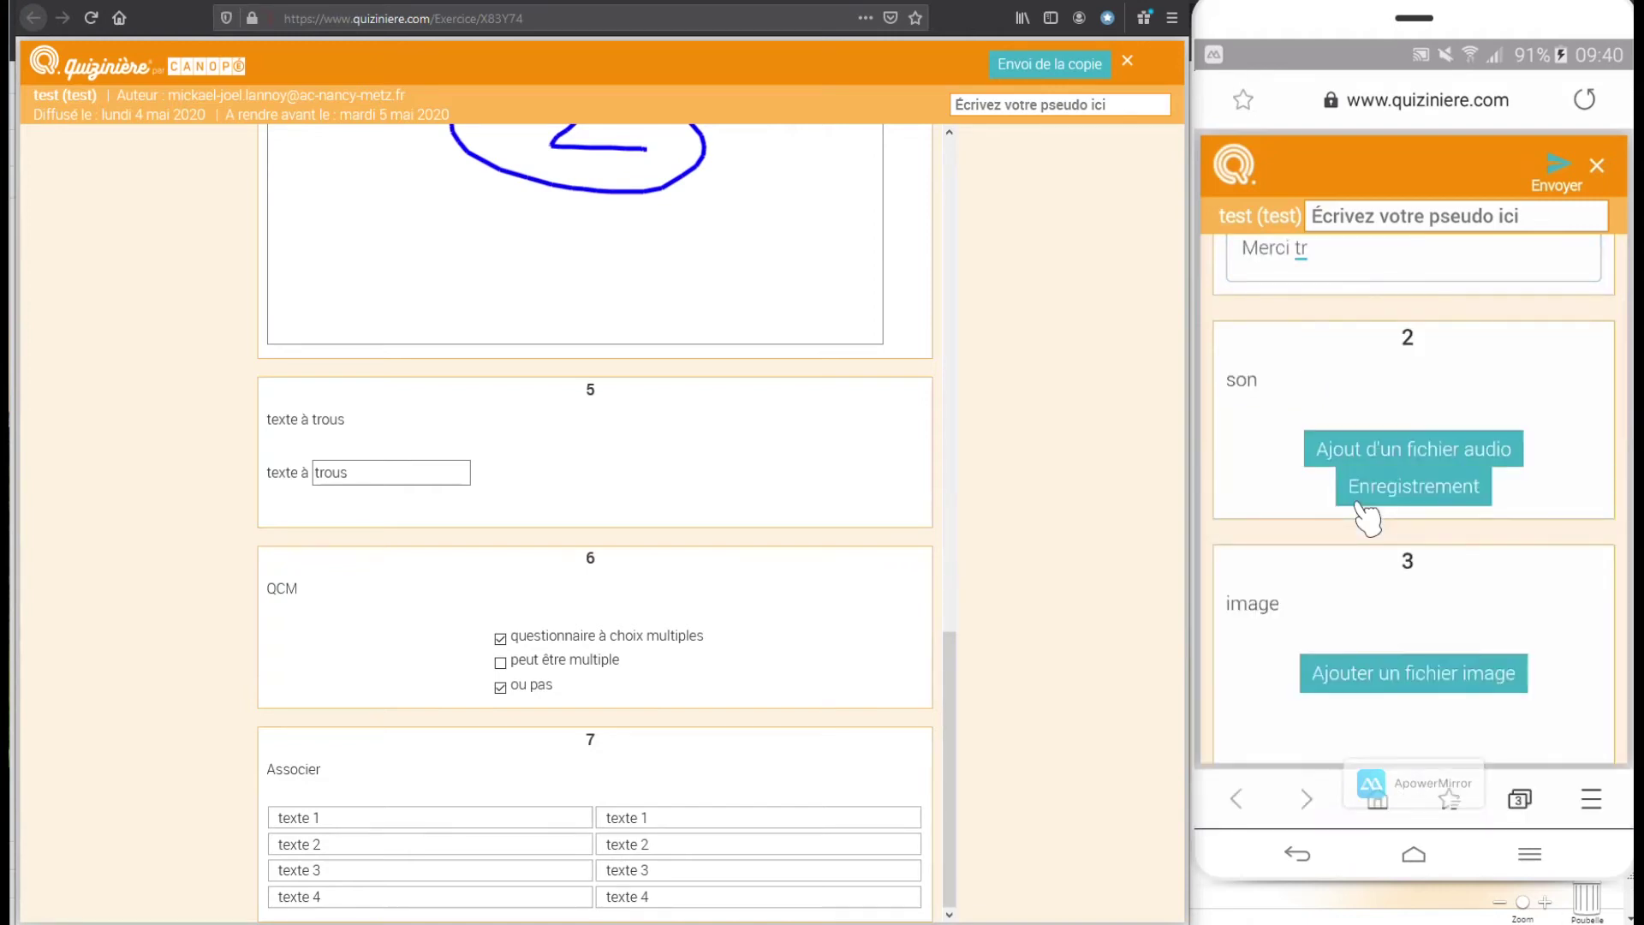
pyautogui.click(1363, 507)
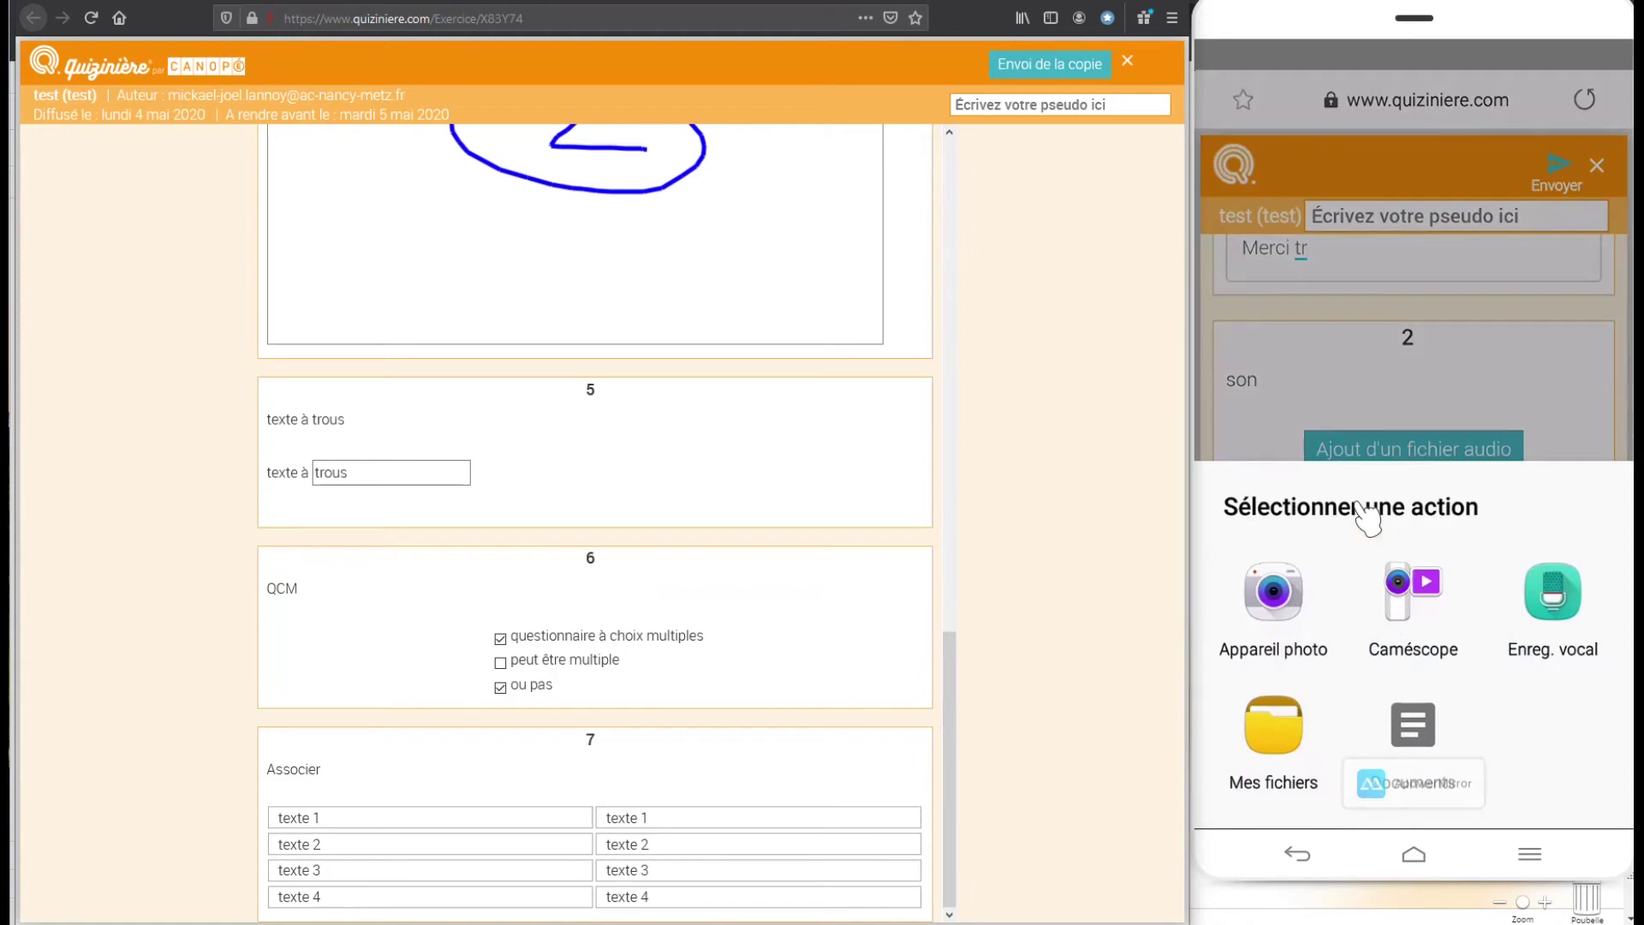
pyautogui.rightClick(1358, 505)
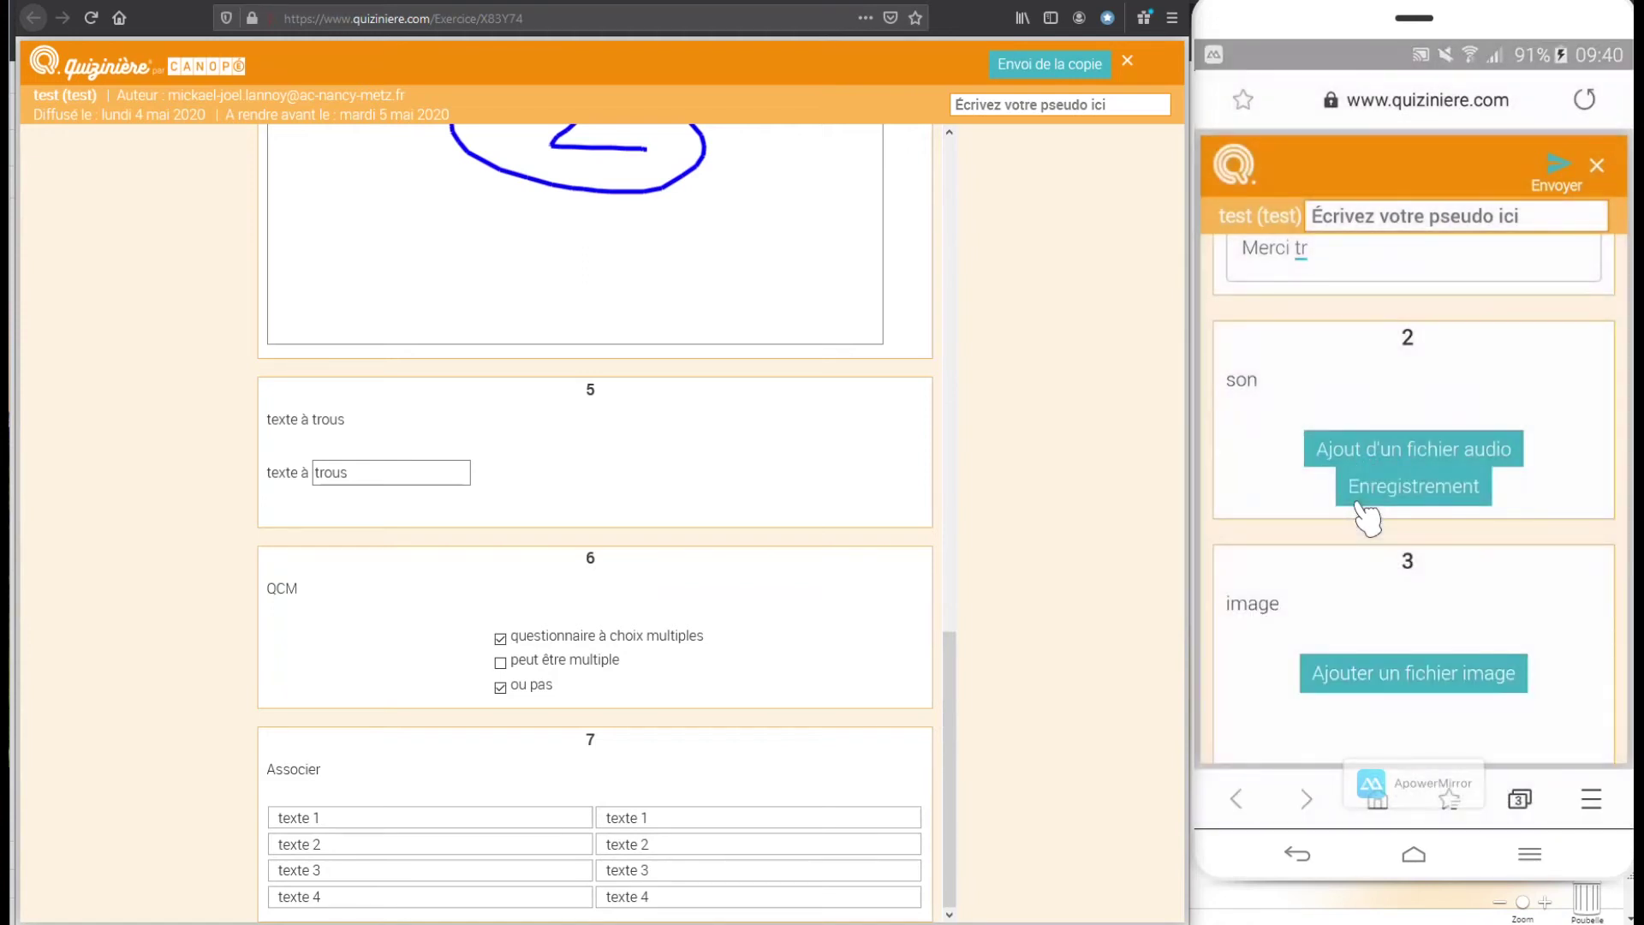
pyautogui.click(1359, 503)
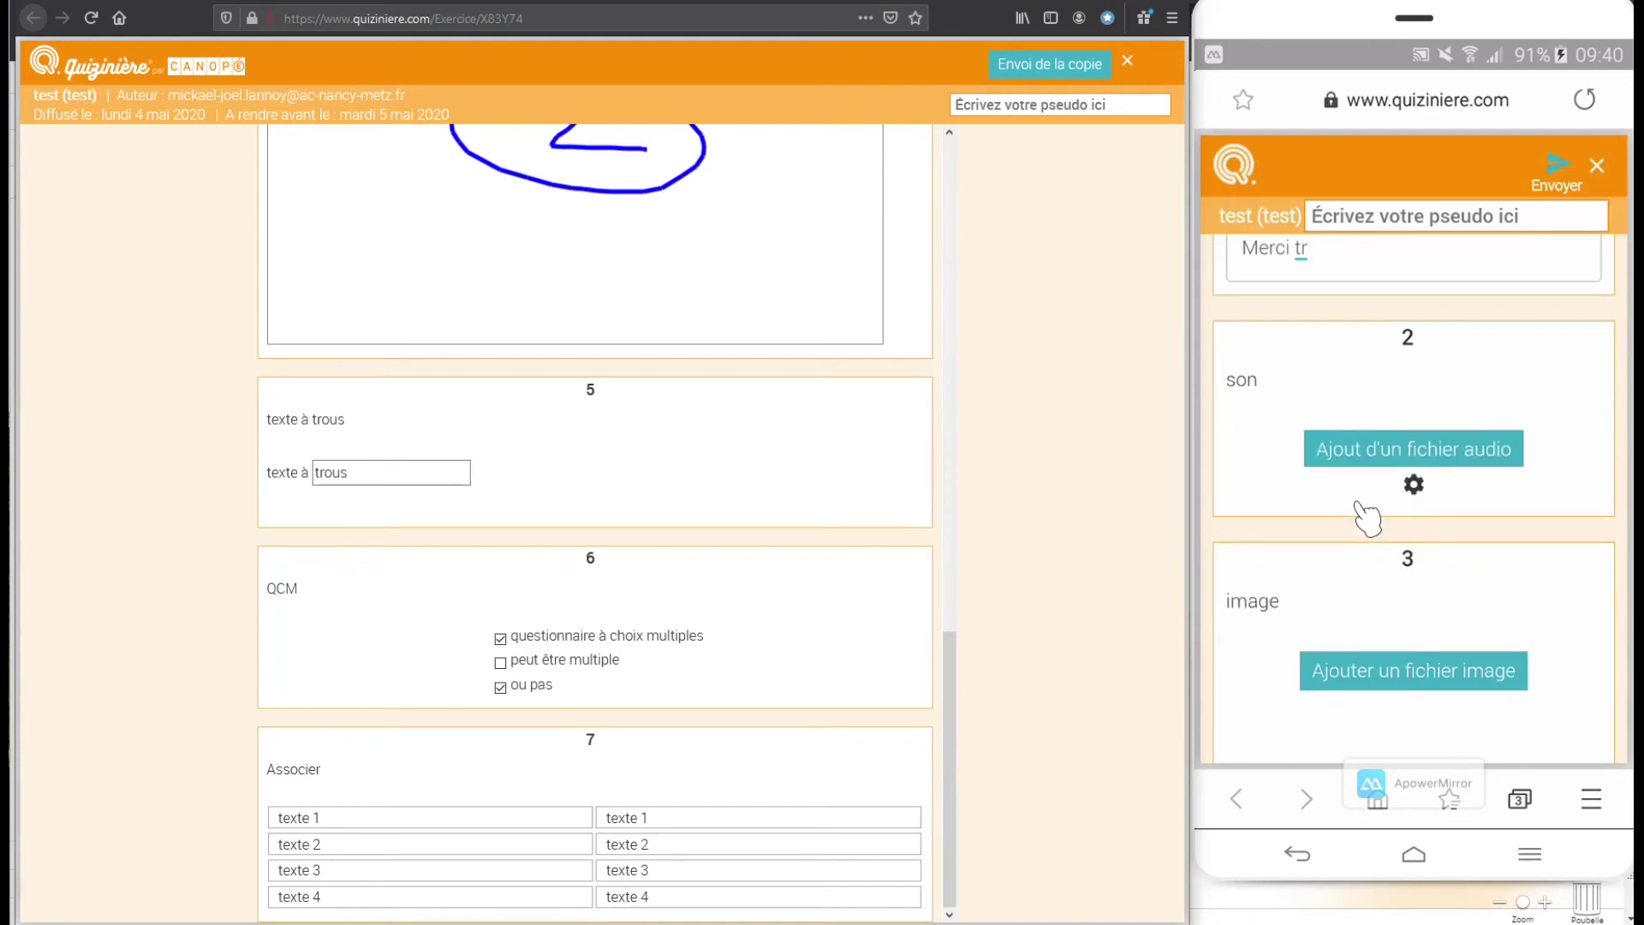
# Add a photo of a person as the answer to the image question on the phone.
pyautogui.scroll(-3, 1367, 517)
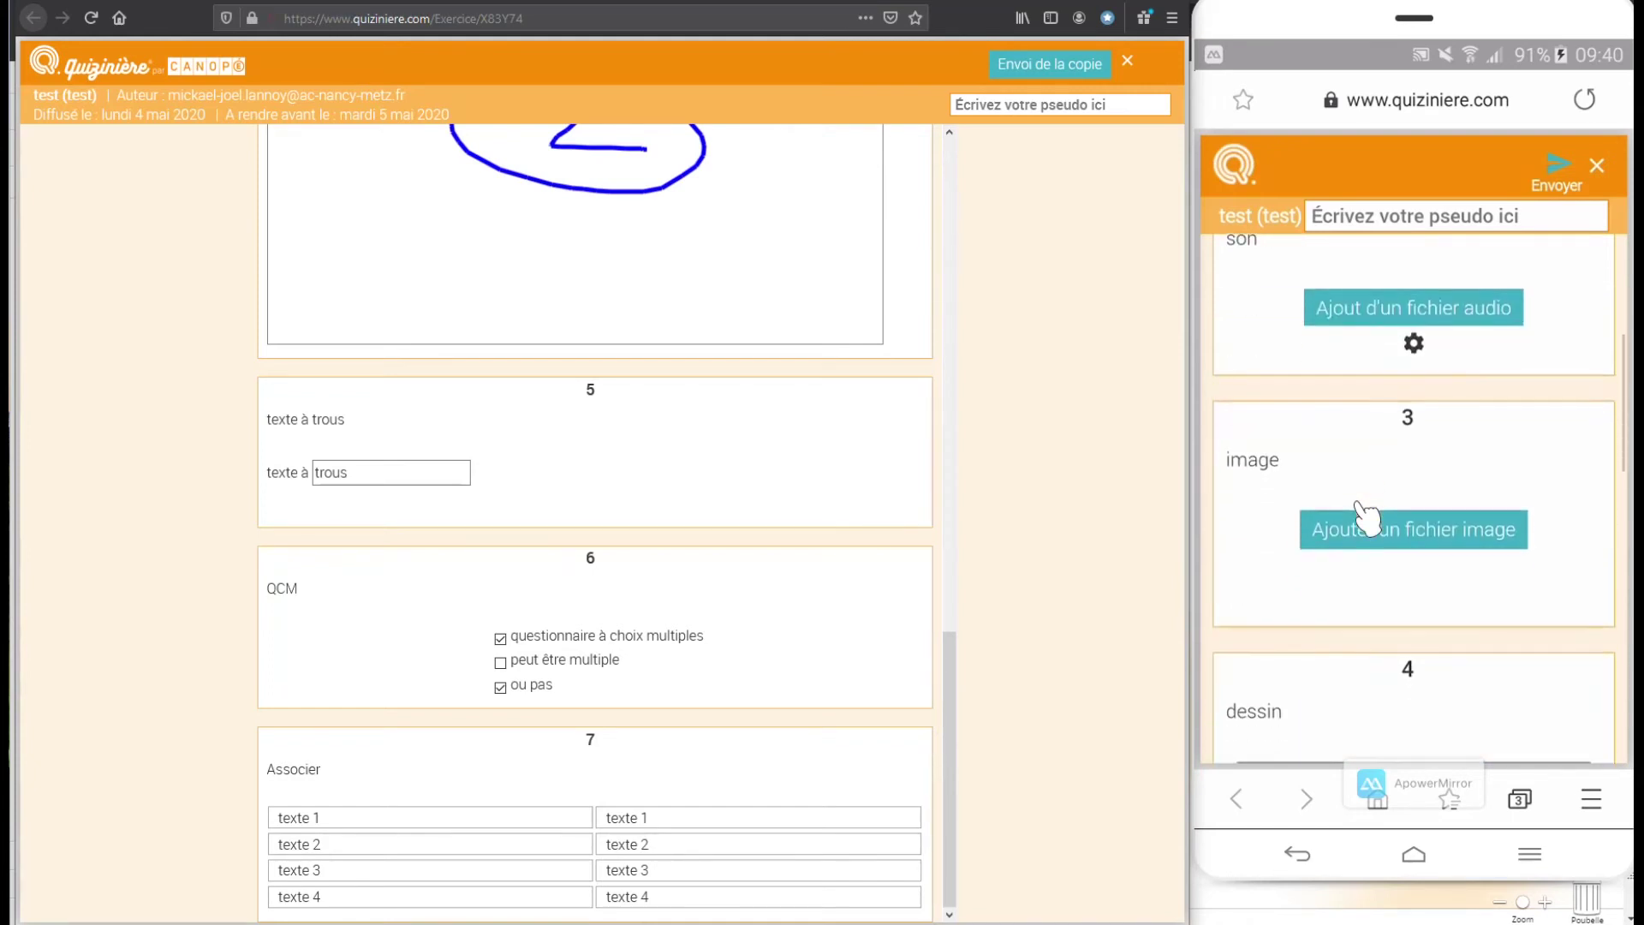
pyautogui.click(1367, 522)
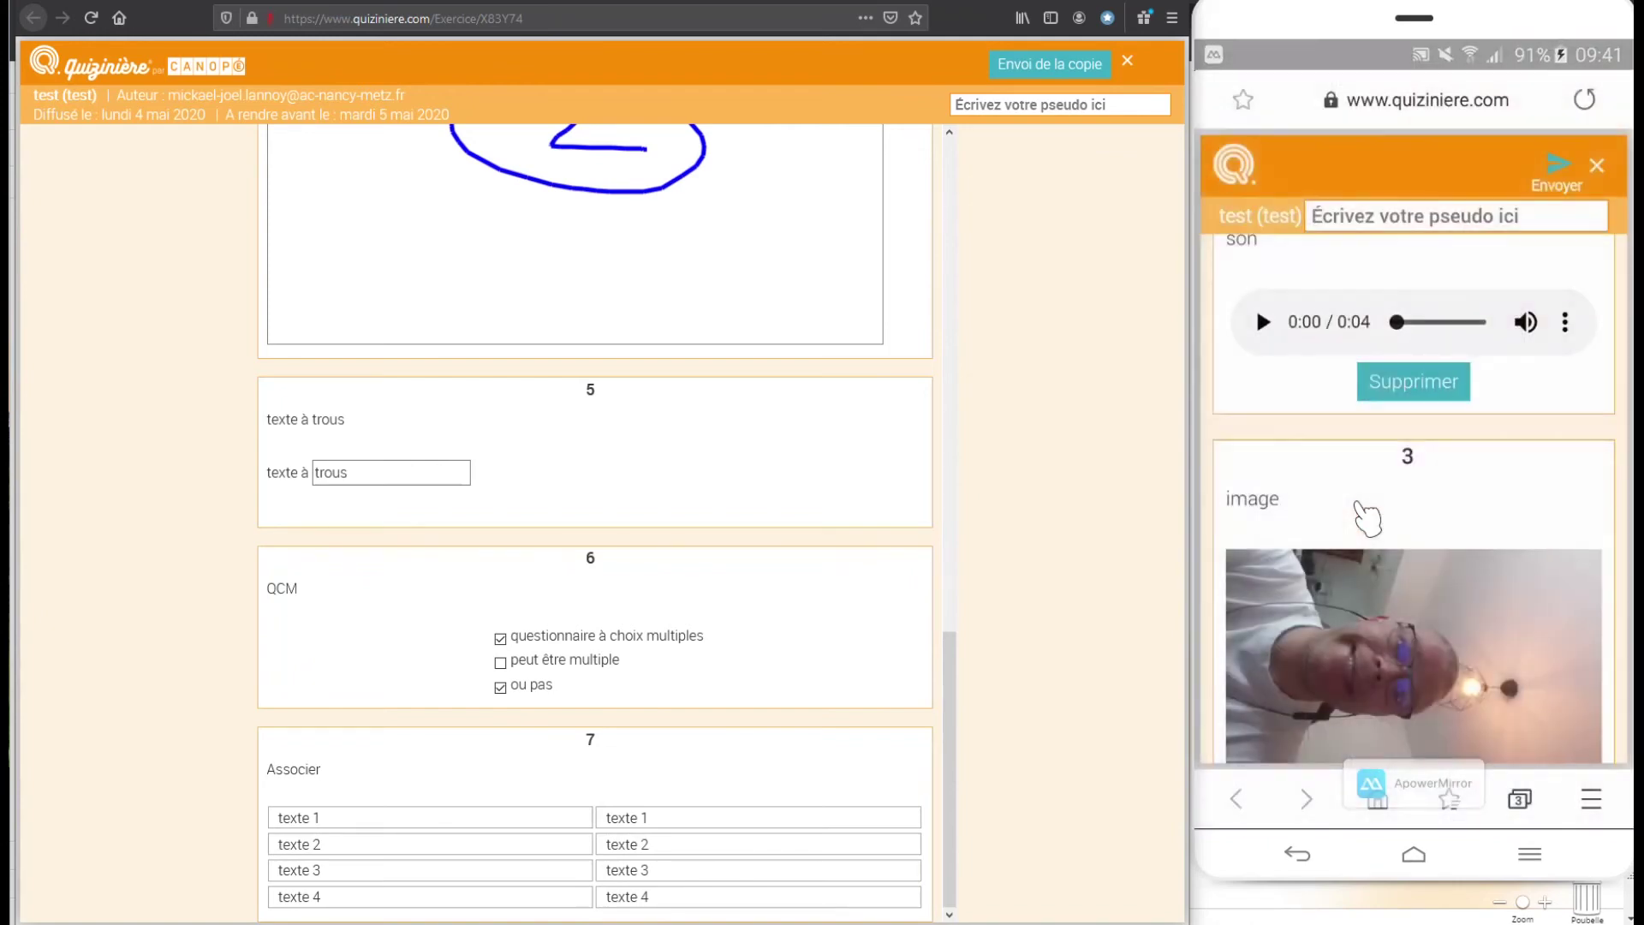
# Draw thin blue, thick blue and red freehand strokes in the phone's drawing area for question 4.
pyautogui.scroll(-5, 1367, 516)
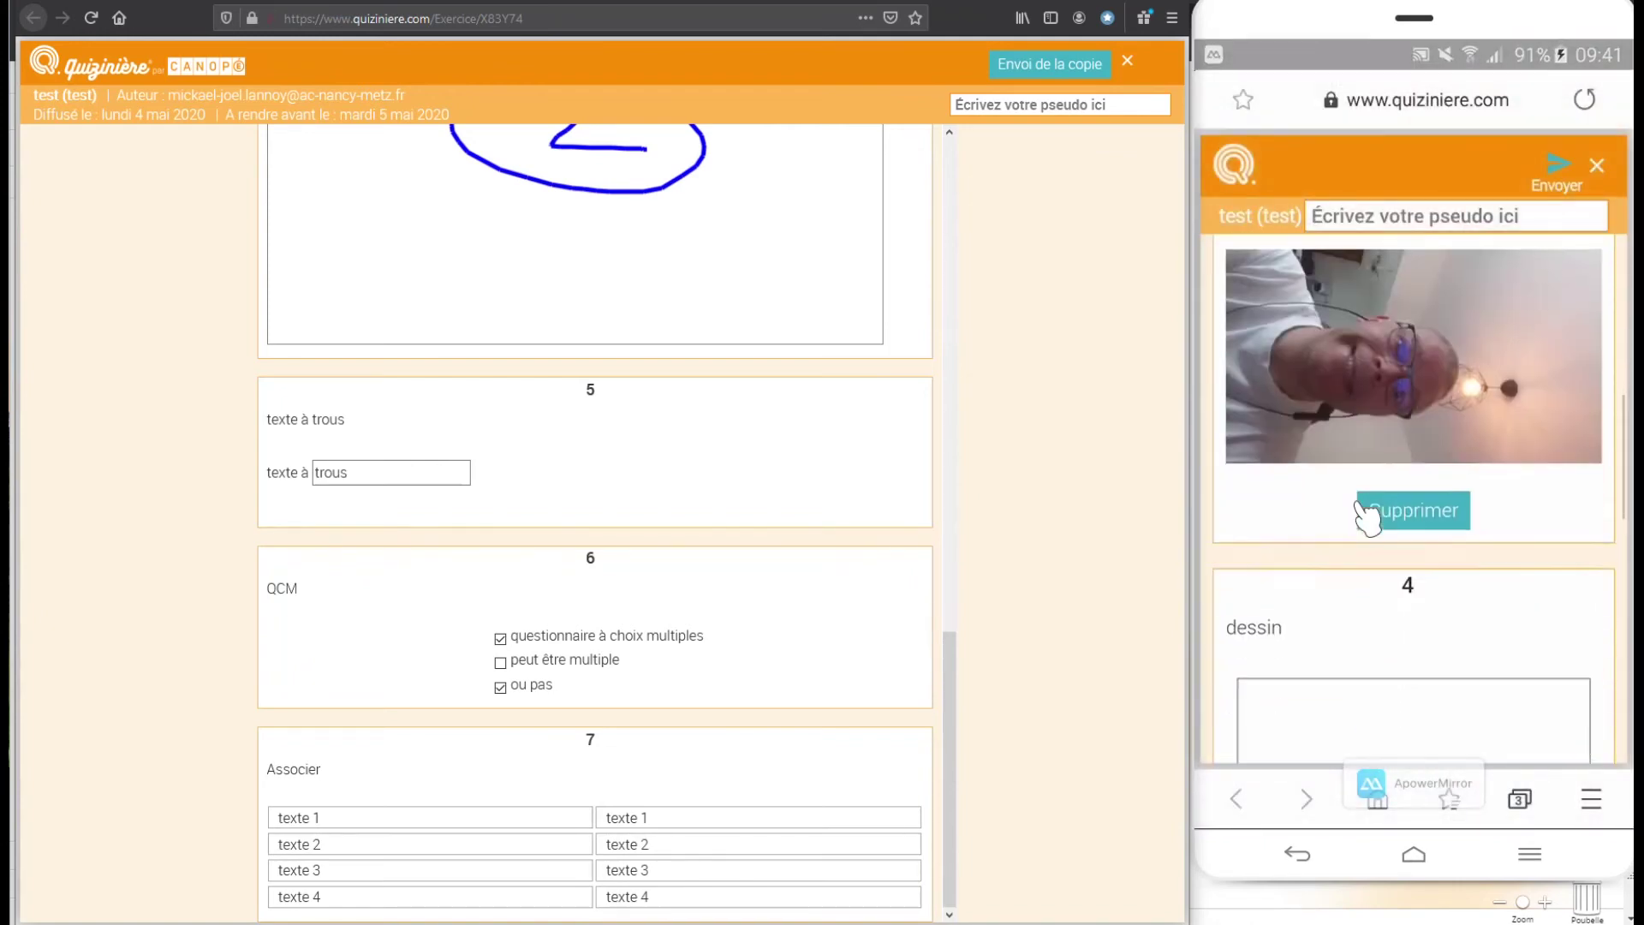
pyautogui.scroll(-3, 1367, 516)
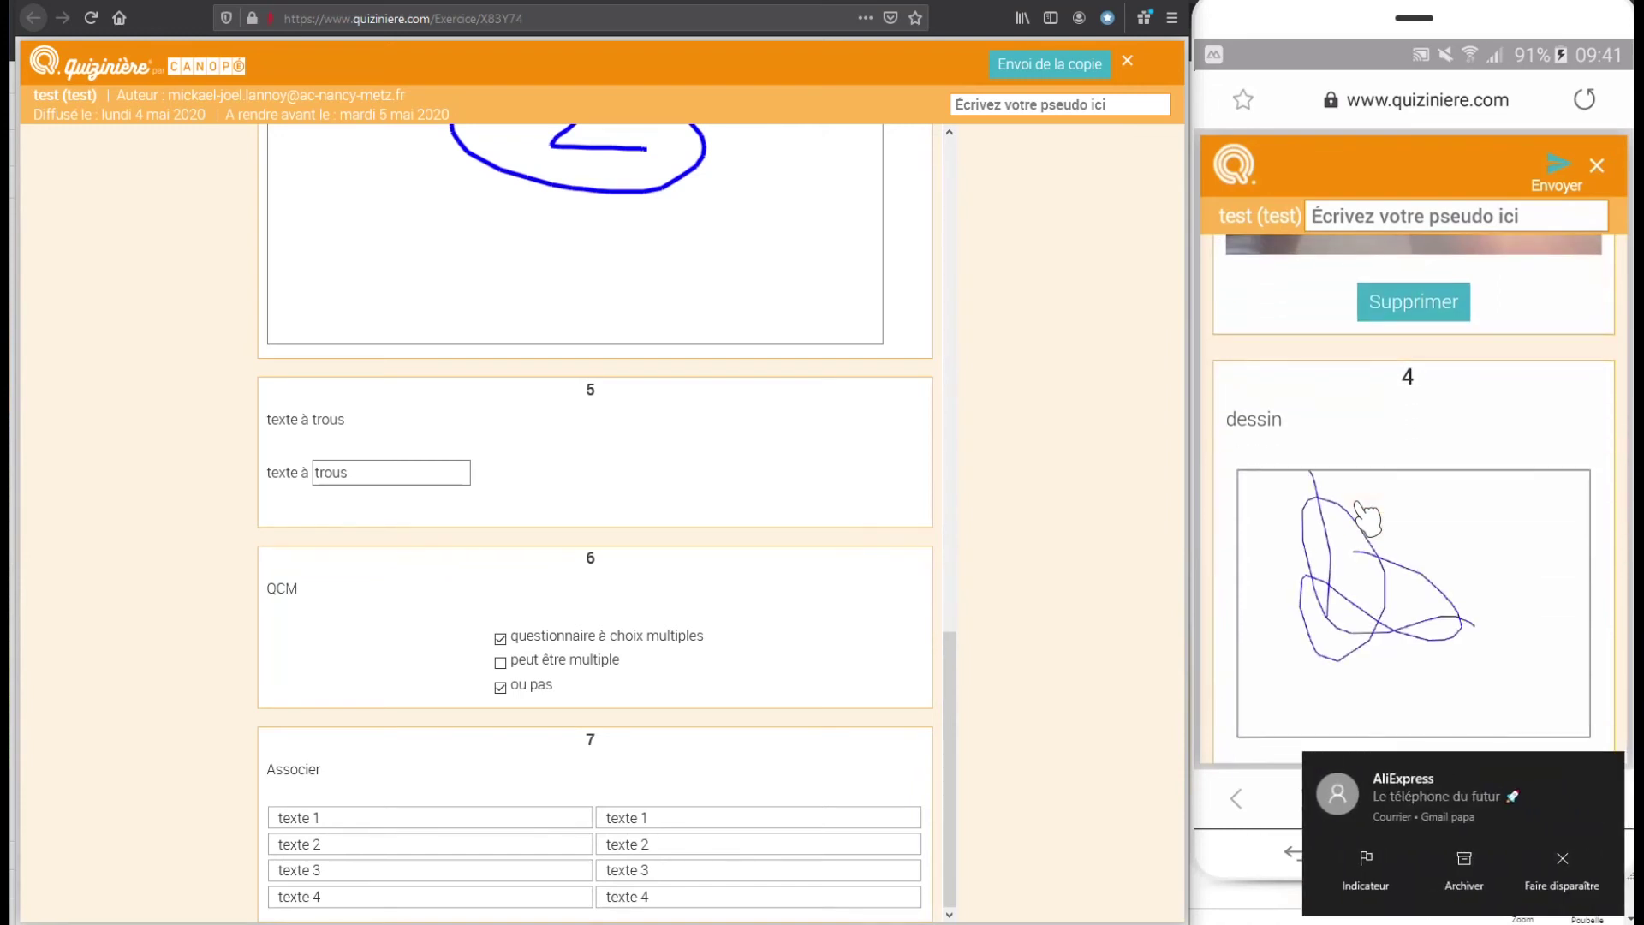
pyautogui.scroll(-3, 1368, 516)
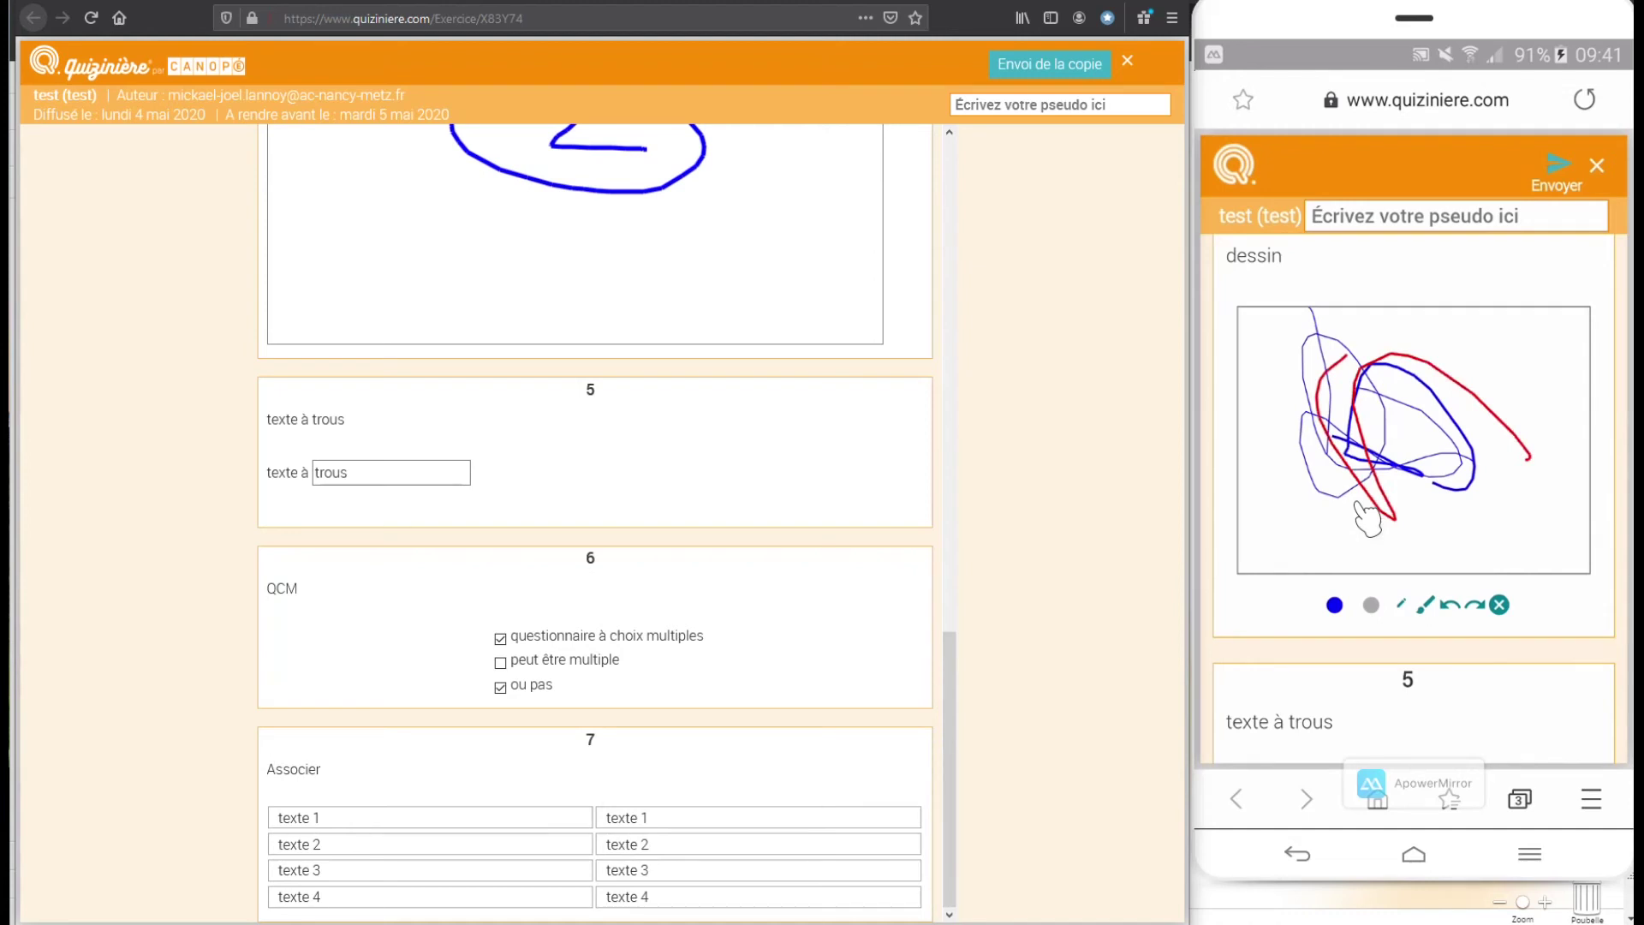
pyautogui.scroll(-3, 1367, 518)
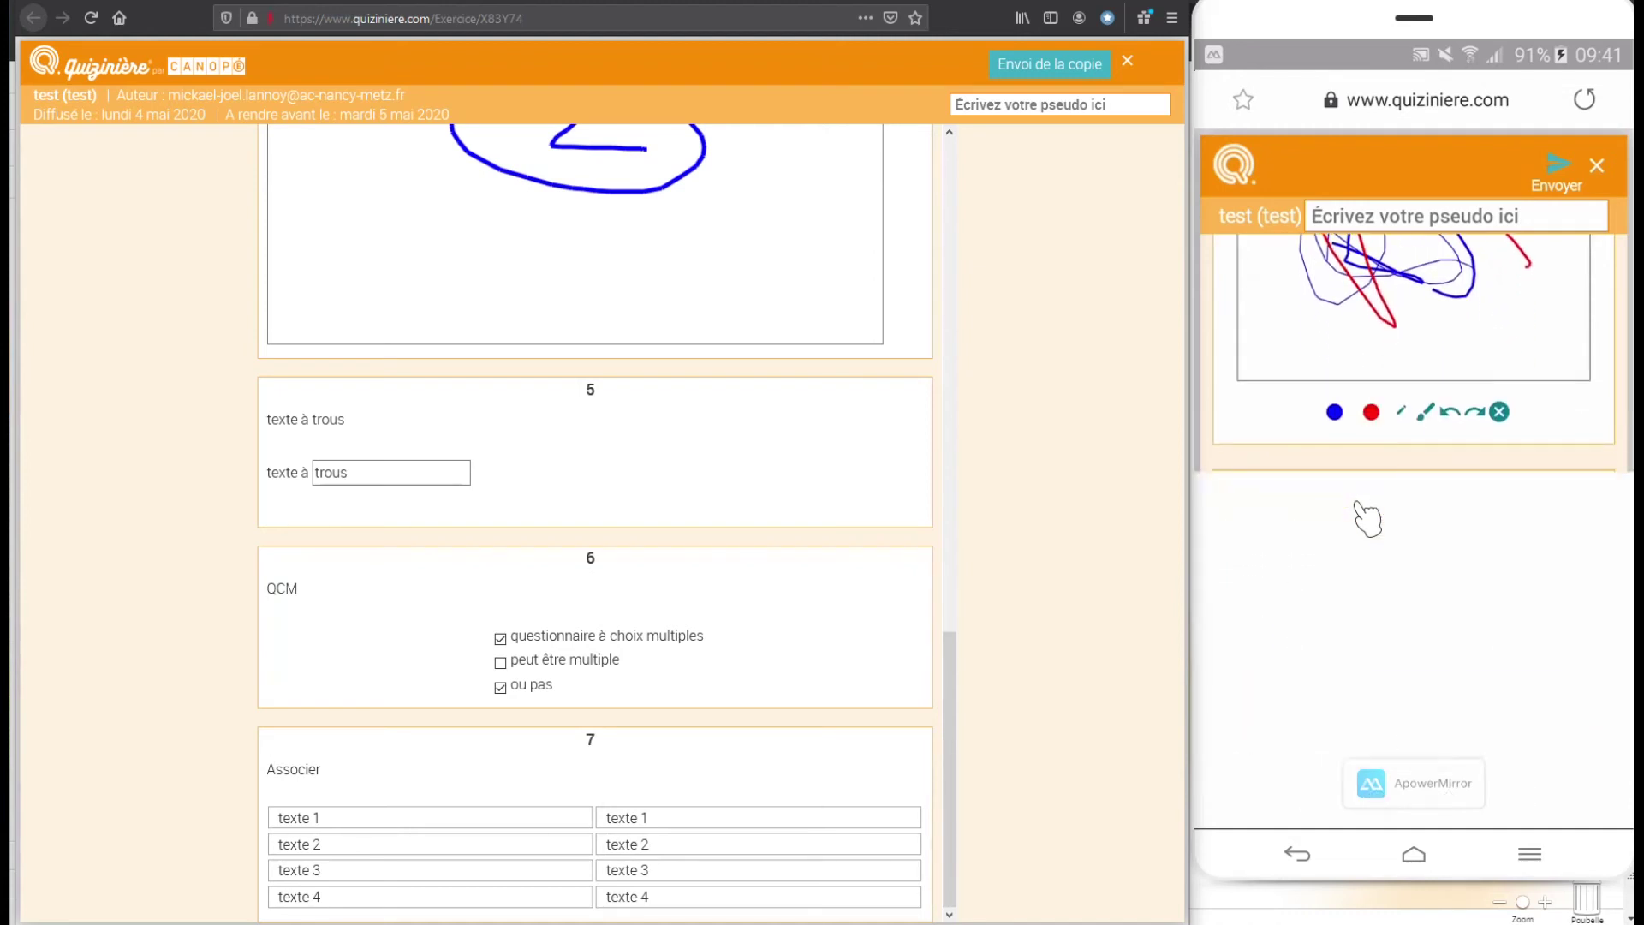
# Tick "questionnaire à choix multiples" and "peut être multiple" in QCM question 6 on the phone.
pyautogui.click(1365, 499)
pyautogui.scroll(-2, 1368, 518)
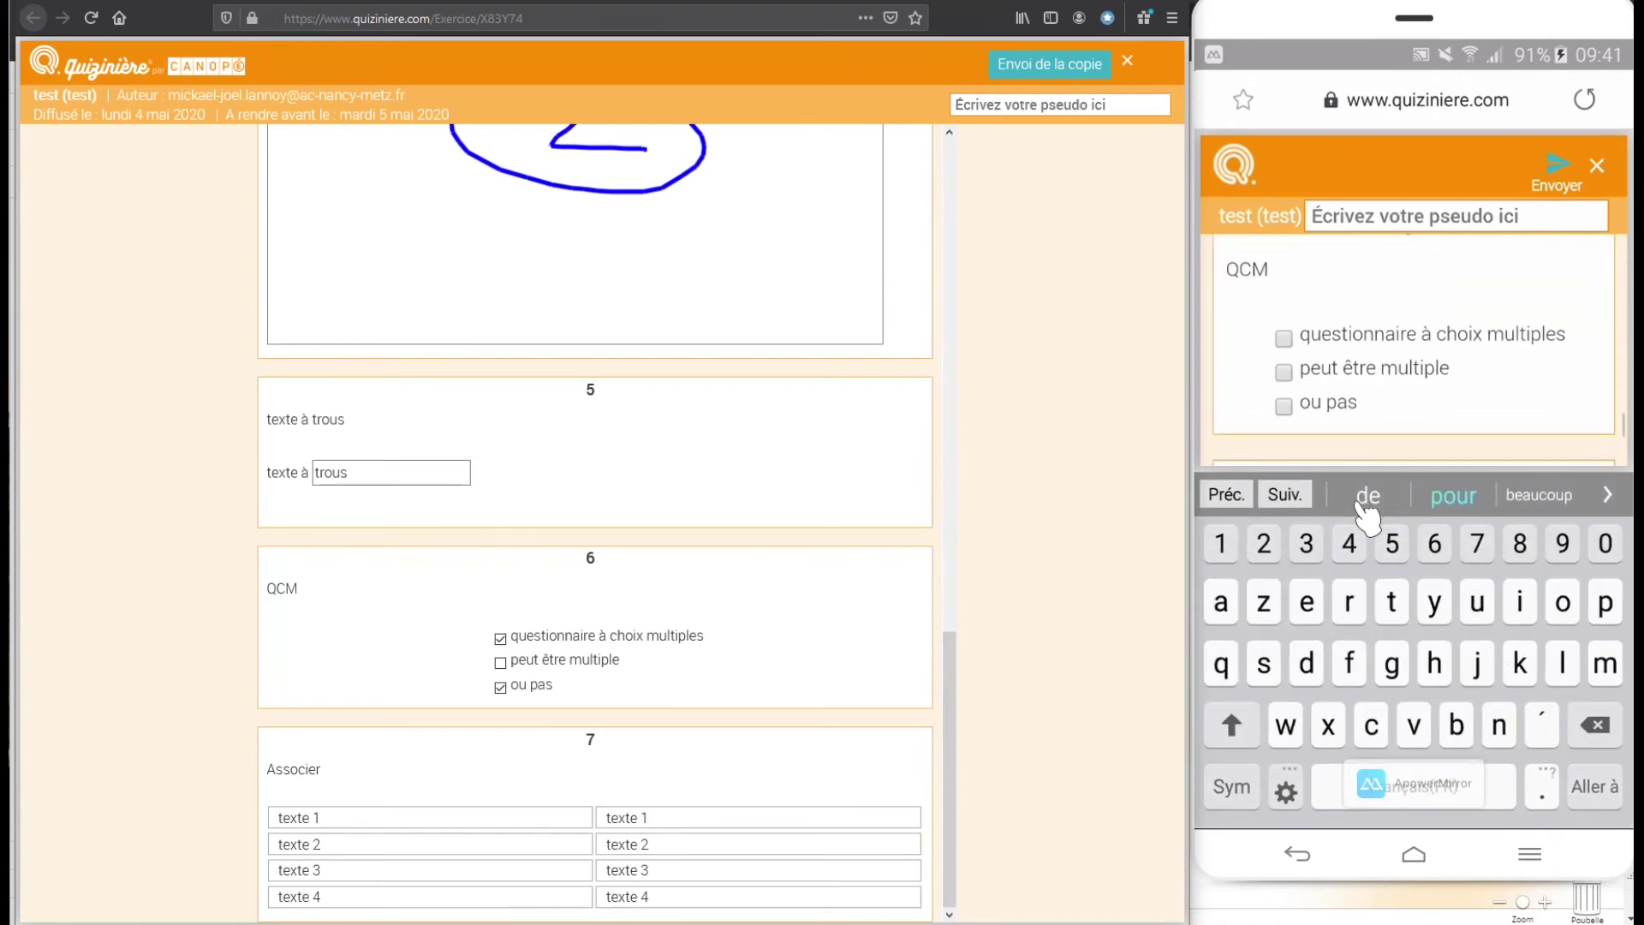
pyautogui.rightClick(1367, 514)
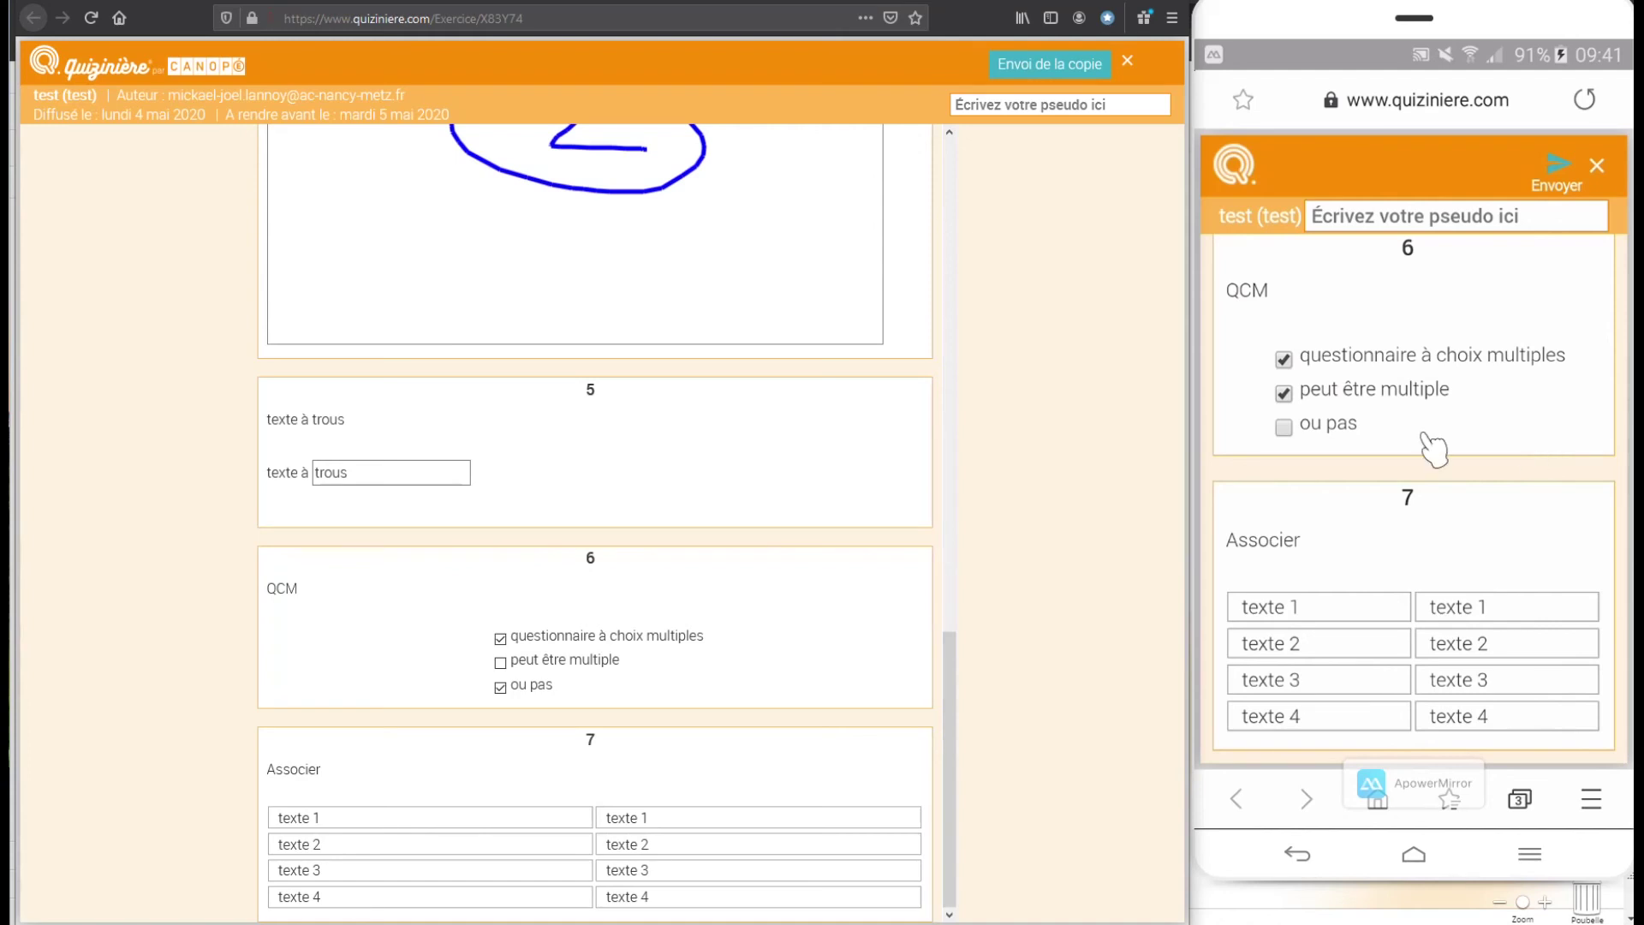
# Enter "merci" as the pseudonym in the computer's exercise and submit the copy, confirming the sending.
pyautogui.click(1032, 109)
pyautogui.write('merci')
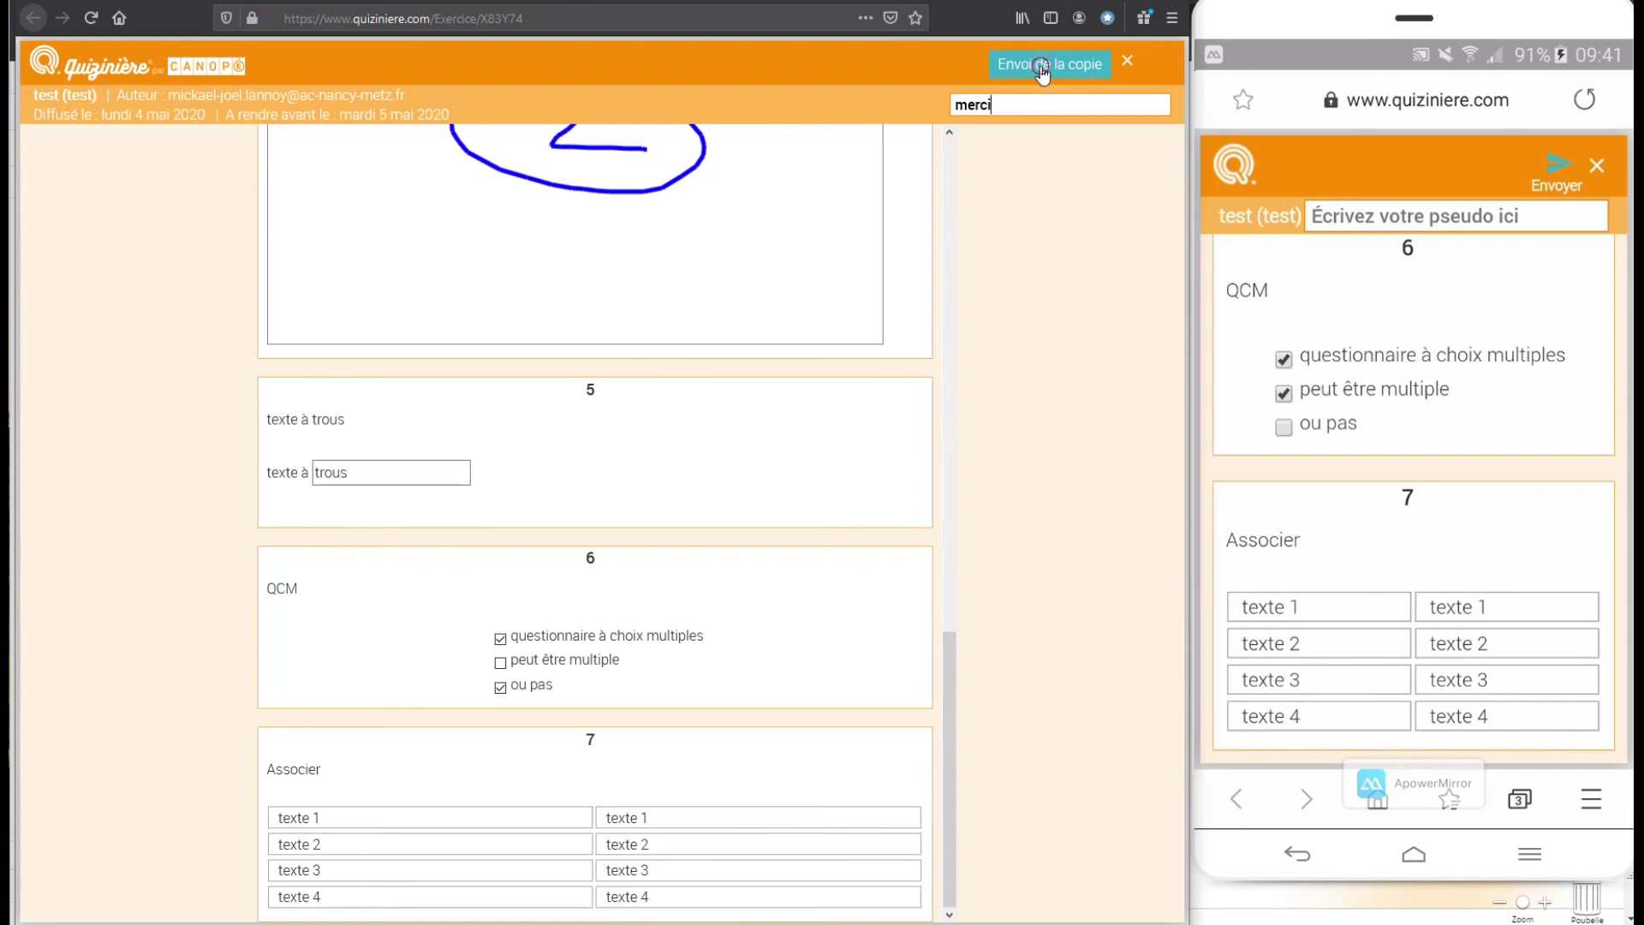
pyautogui.click(1041, 67)
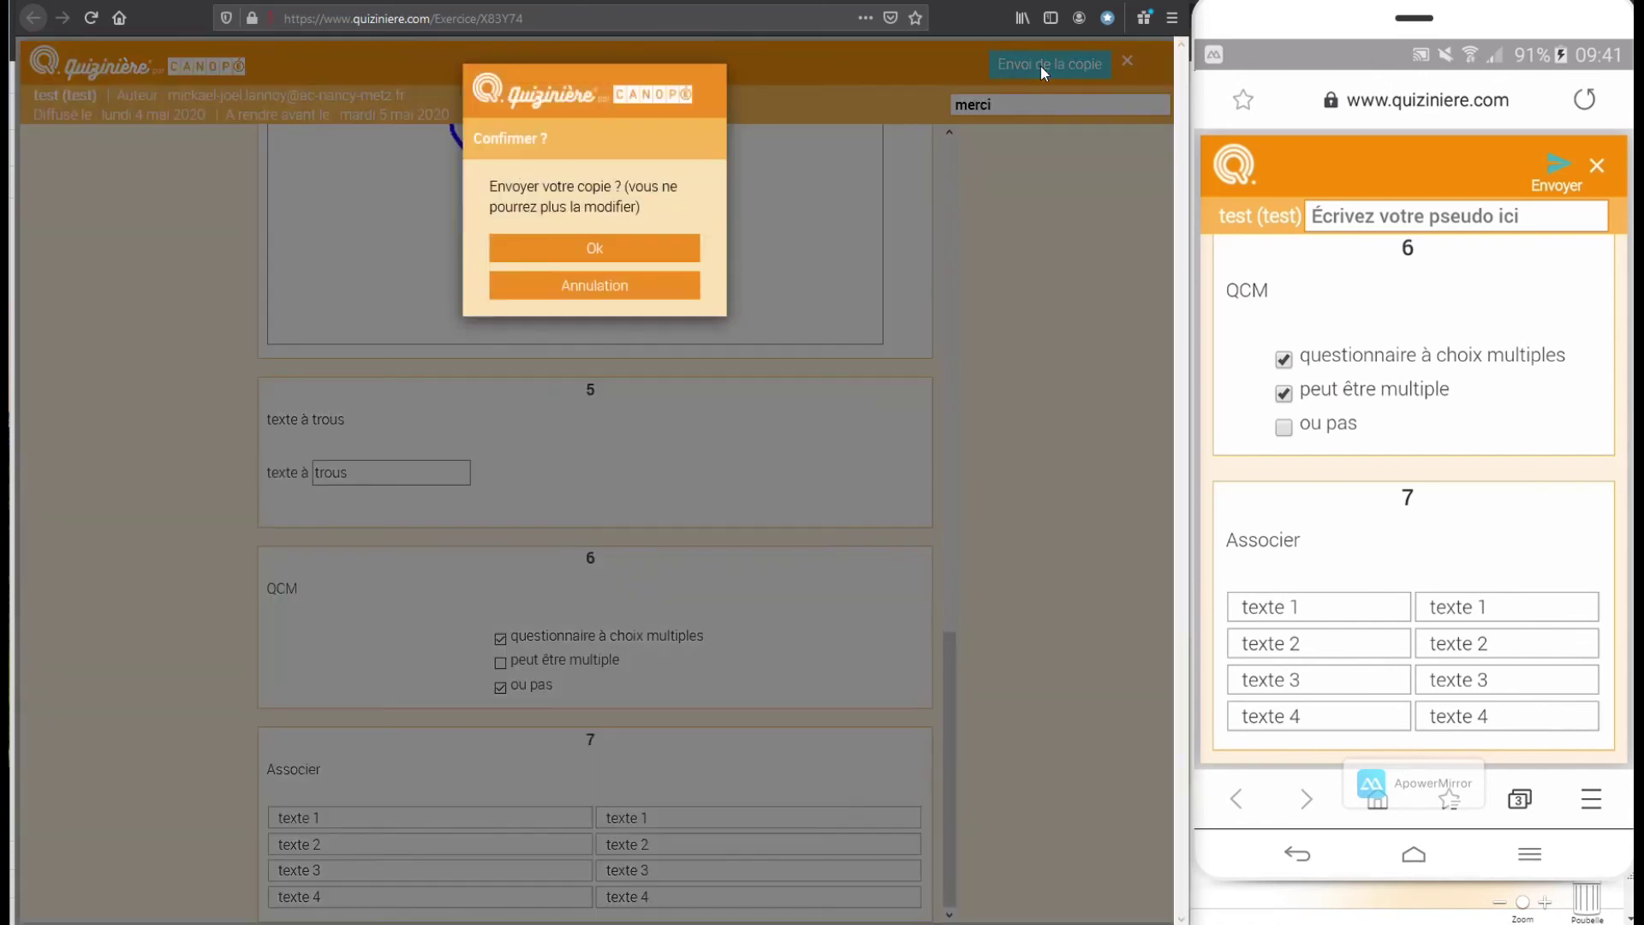
pyautogui.click(571, 249)
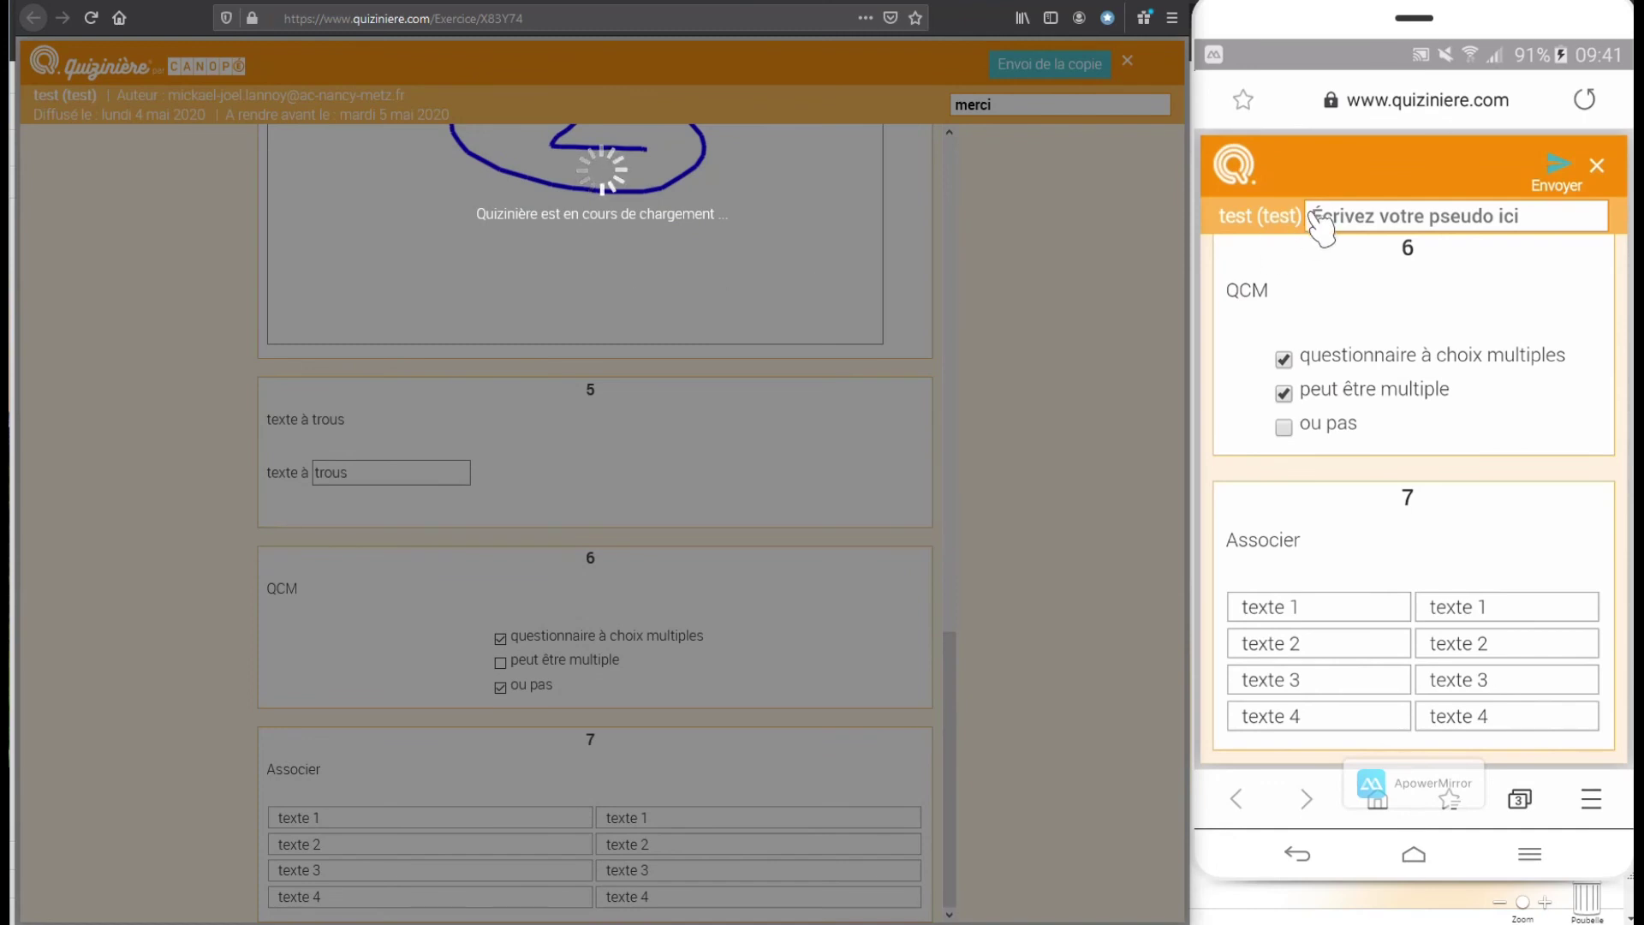
# Enter "Lol" as the pseudonym on the phone and submit that copy too, confirming the sending.
pyautogui.click(1361, 218)
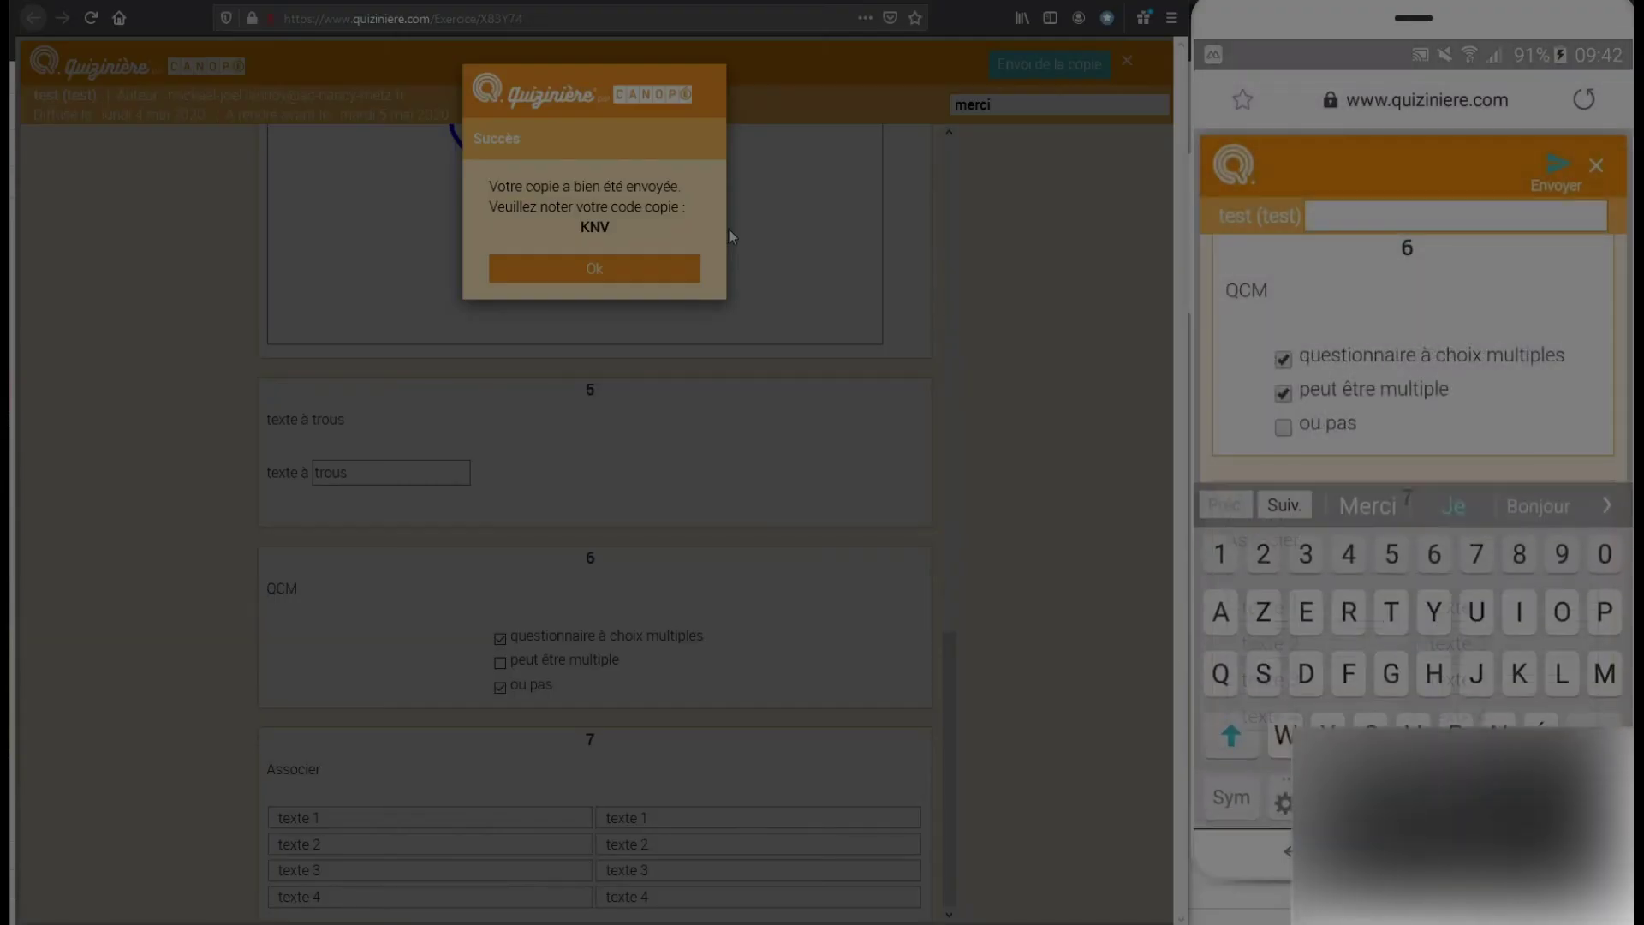
pyautogui.write('Lol')
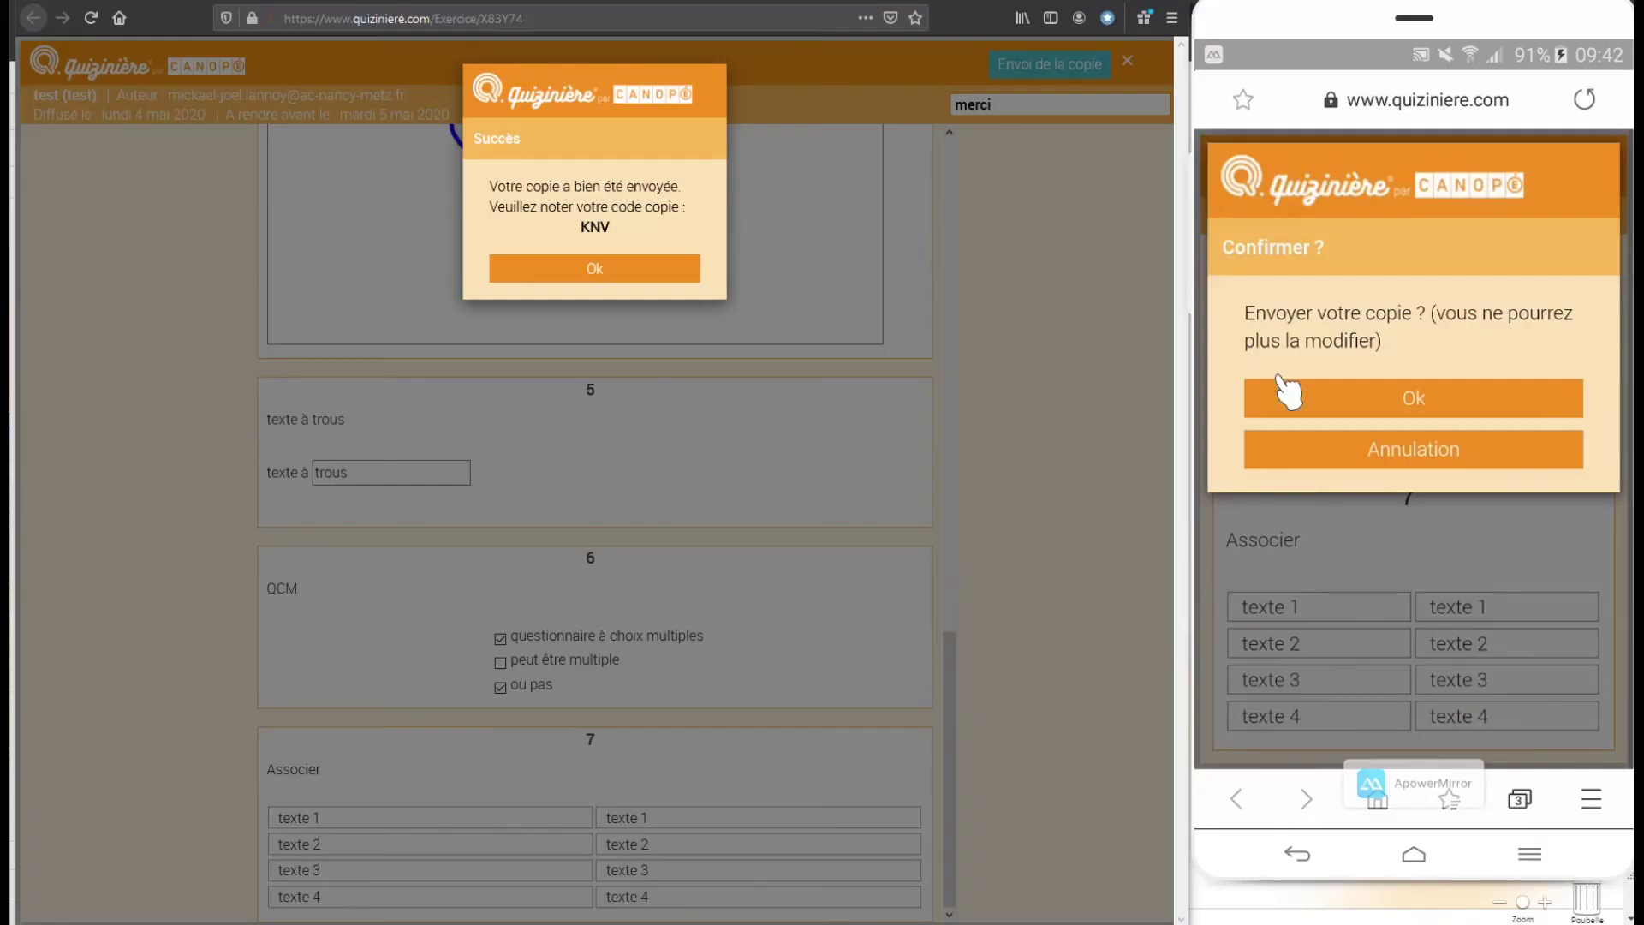
pyautogui.click(1287, 394)
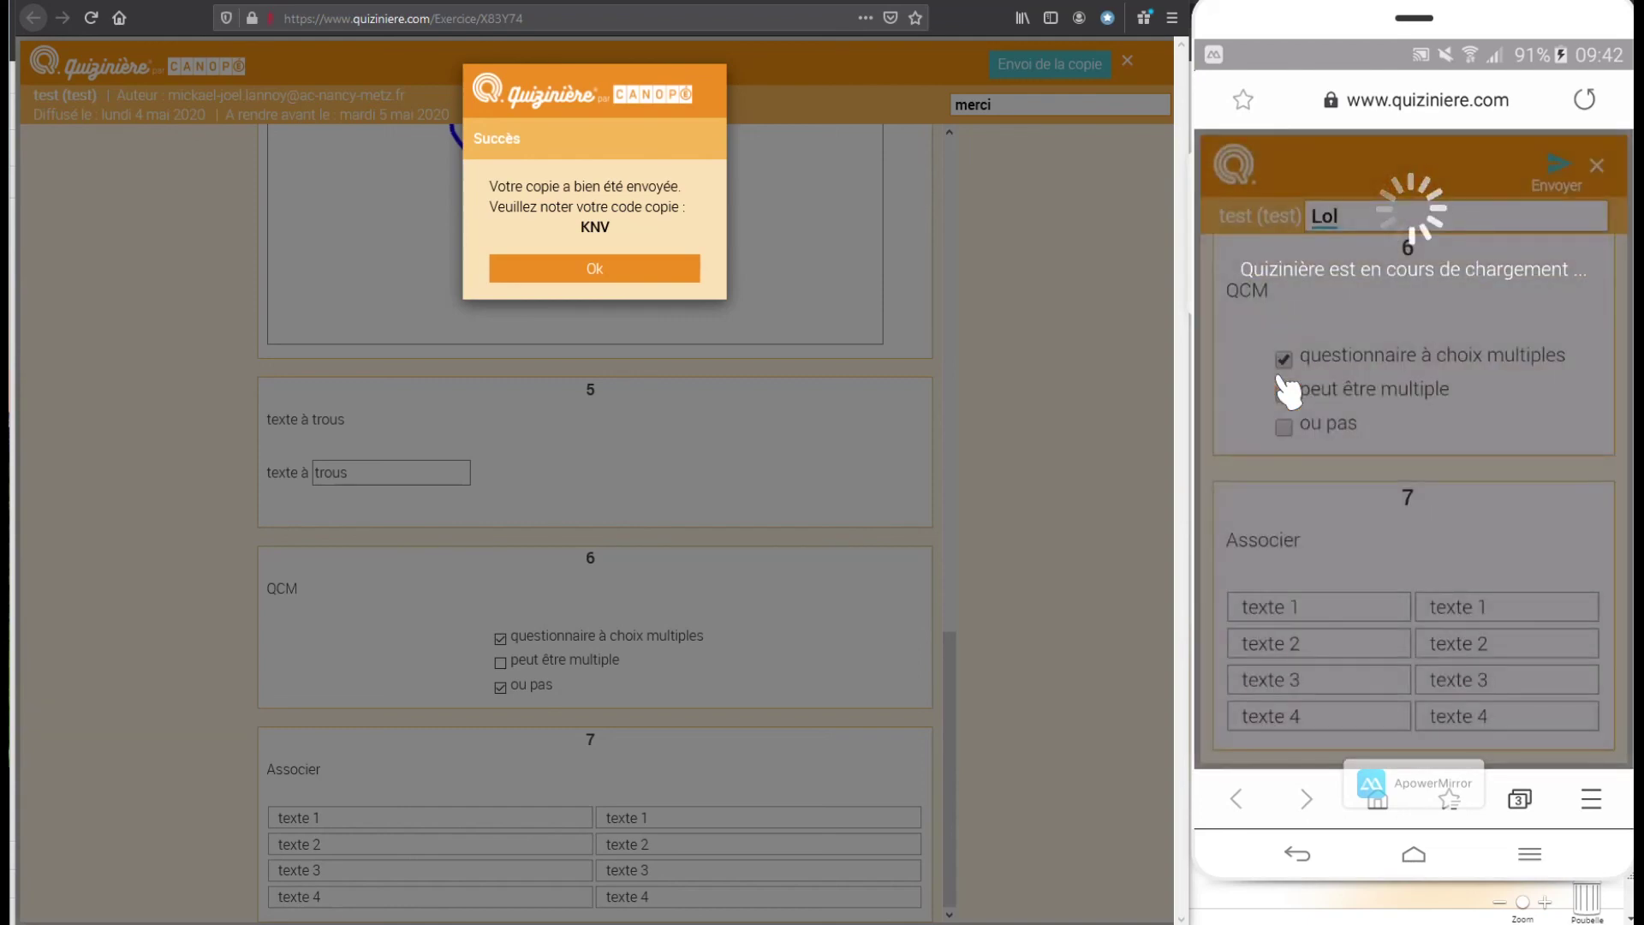